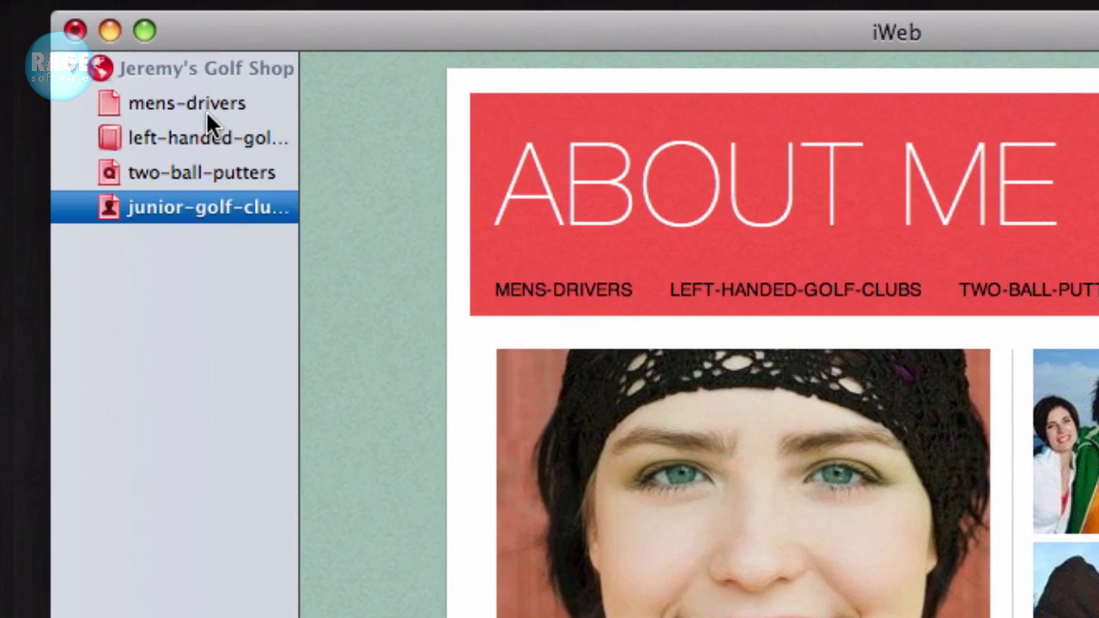
- Exclude the mens-drivers page from the navigation menu
click(198, 102)
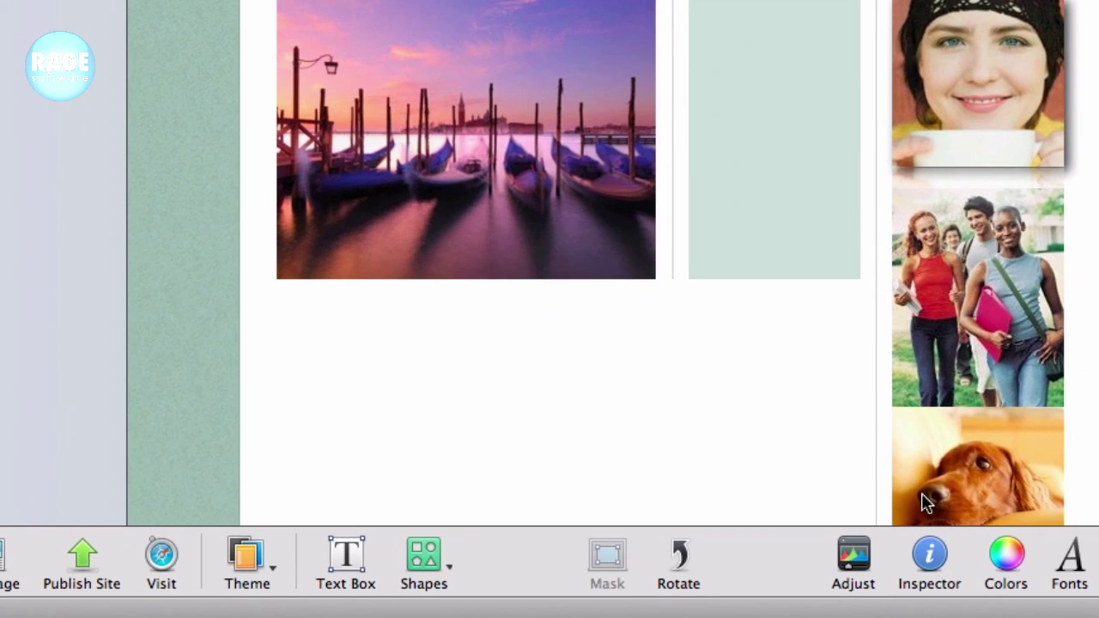
click(930, 554)
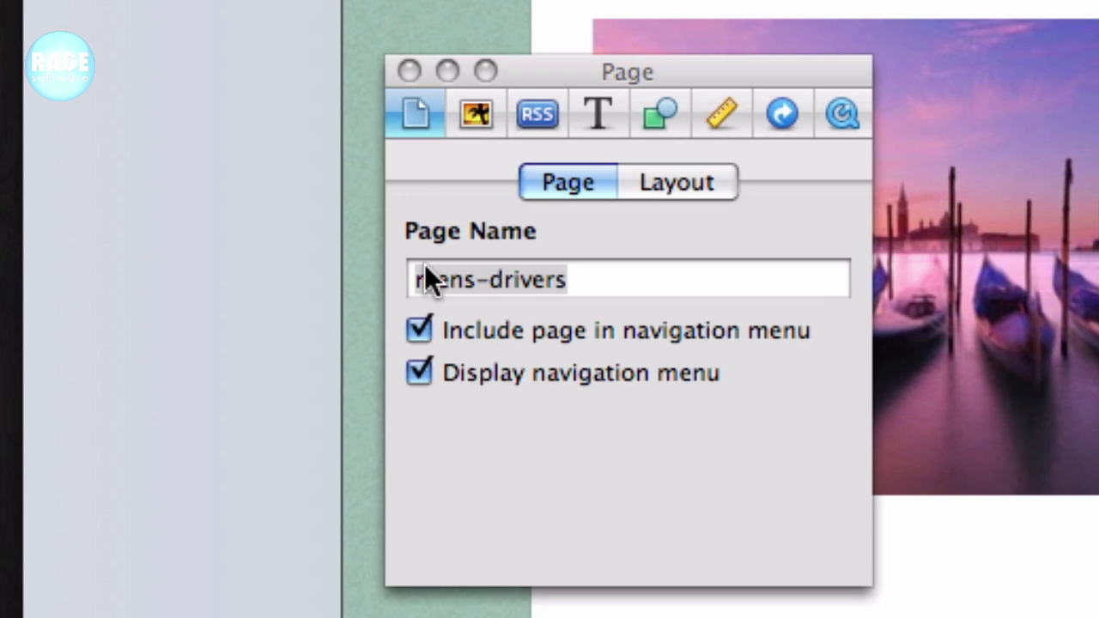
click(427, 334)
click(409, 72)
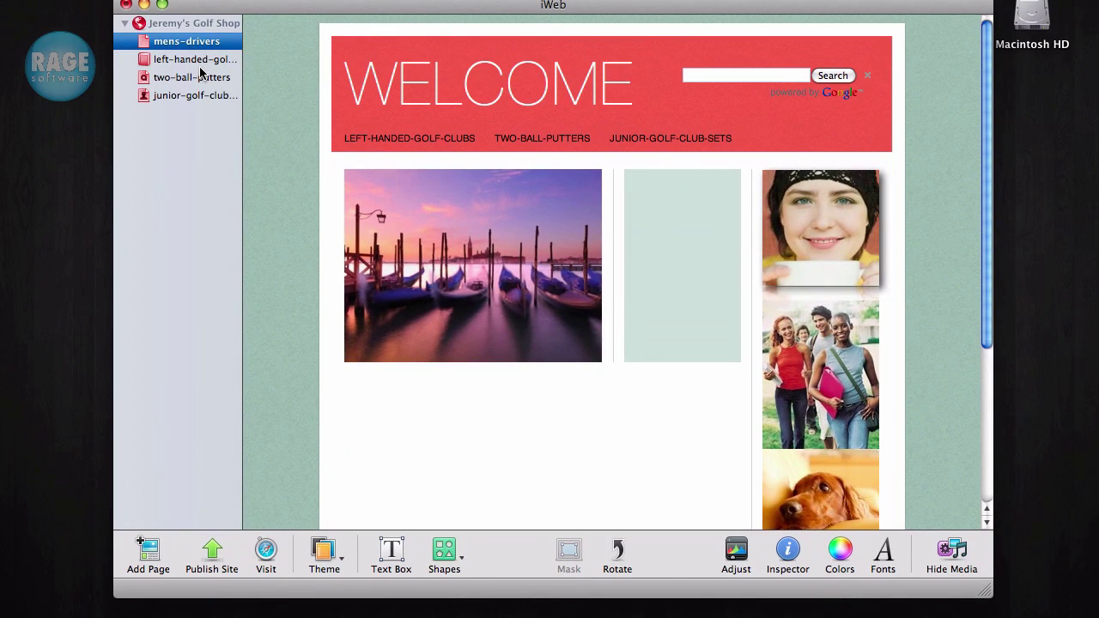
- Exclude left-handed-golf-clubs, two-ball-putters and junior-golf-club-sets from the navigation menu
click(198, 60)
click(784, 541)
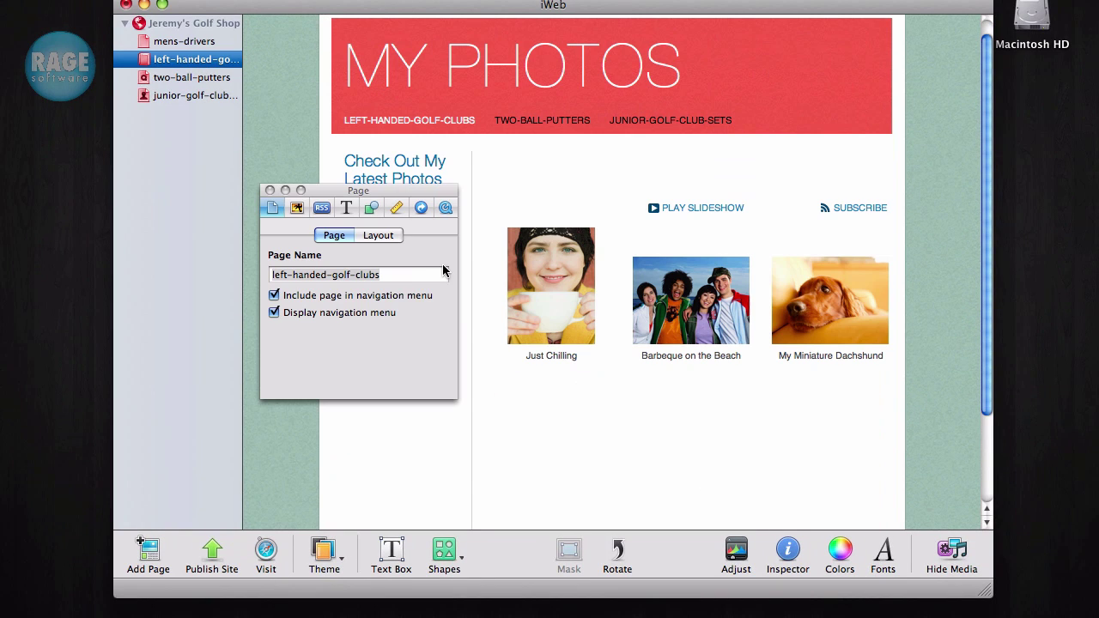
click(188, 79)
click(785, 550)
click(371, 298)
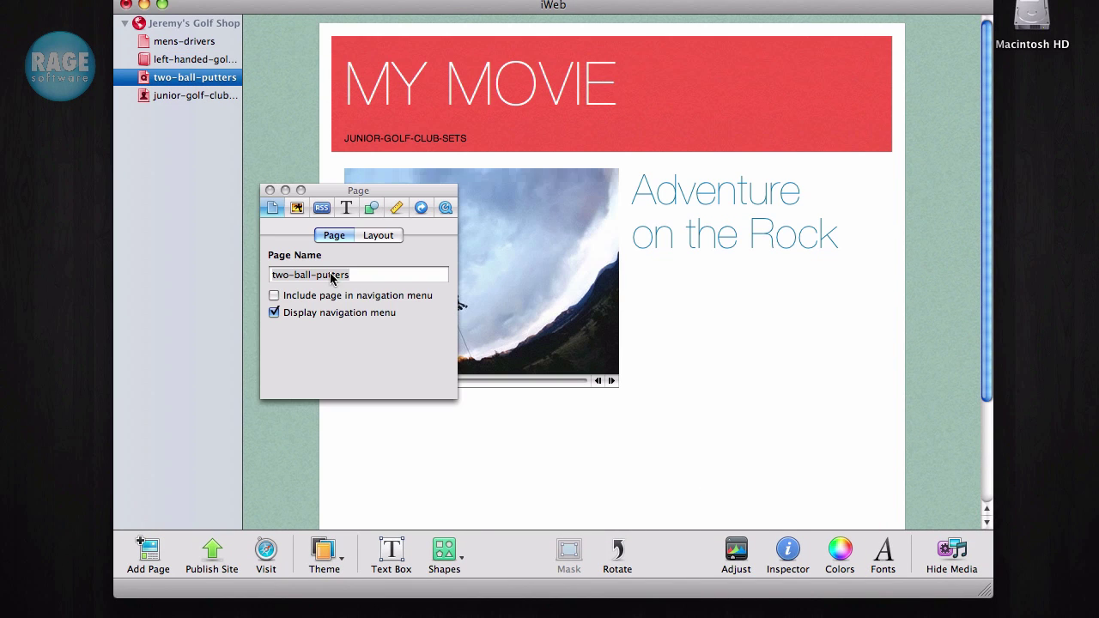
click(192, 100)
click(787, 550)
- Return to the mens-drivers WELCOME page
click(414, 296)
click(266, 189)
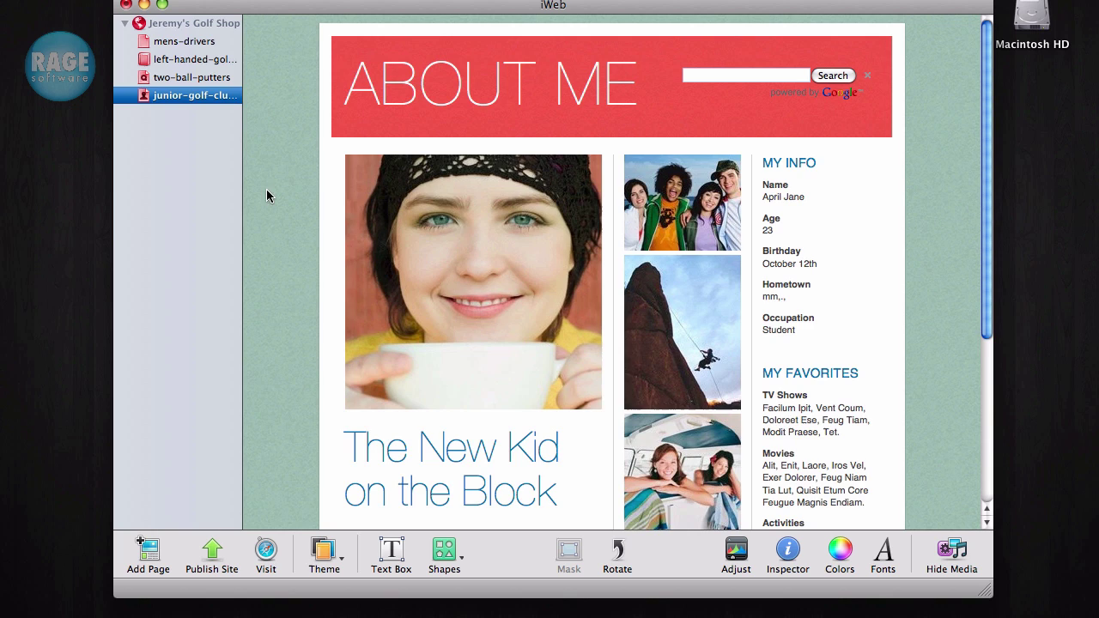
double_click(184, 41)
click(147, 45)
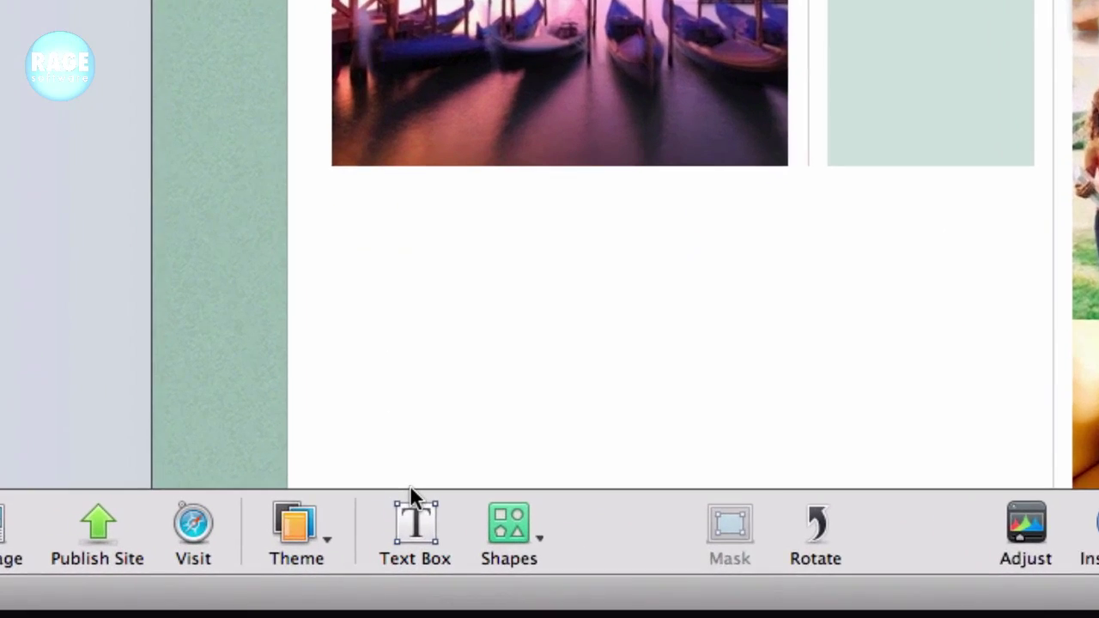
- Add a 'Men's Drivers' text box, shrink it to fit, and drag it into the red header
click(418, 523)
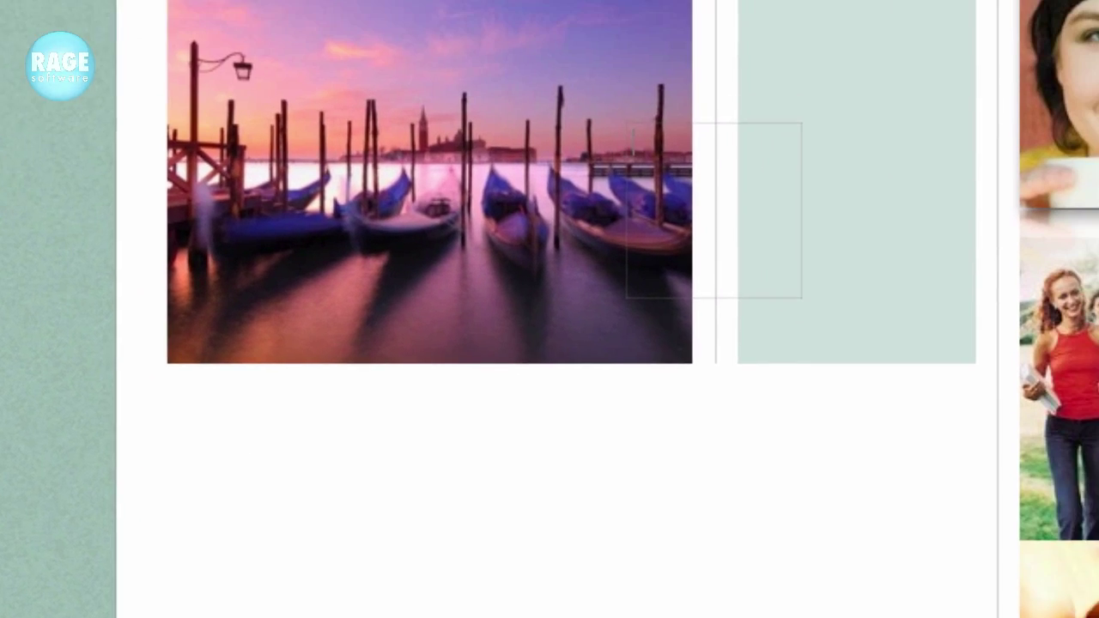
text(Men's Driv)
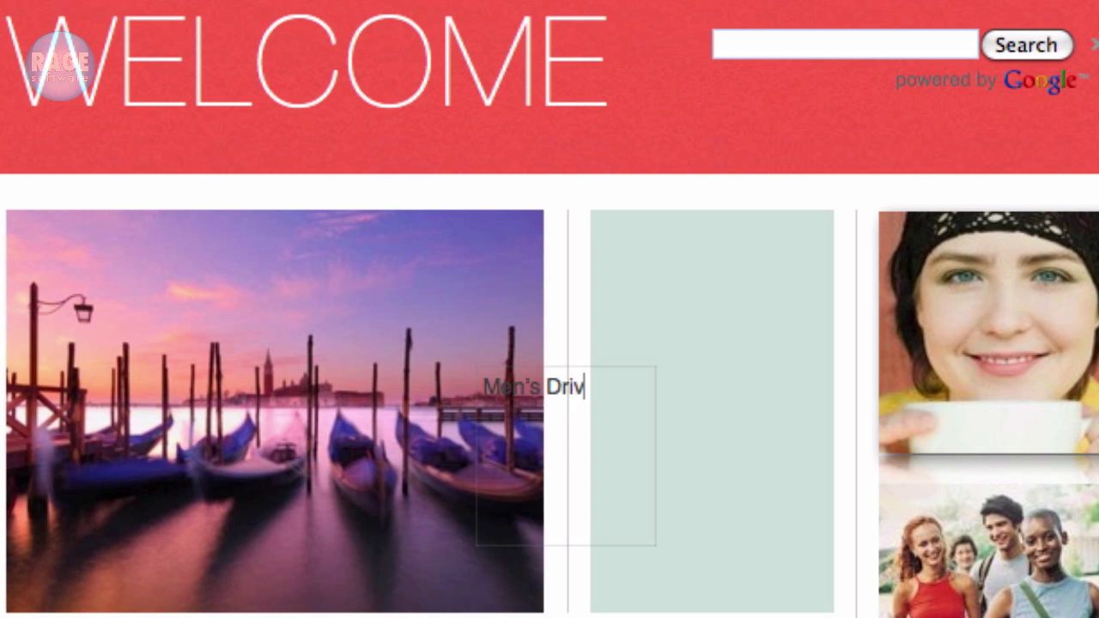
text(ers)
click(577, 503)
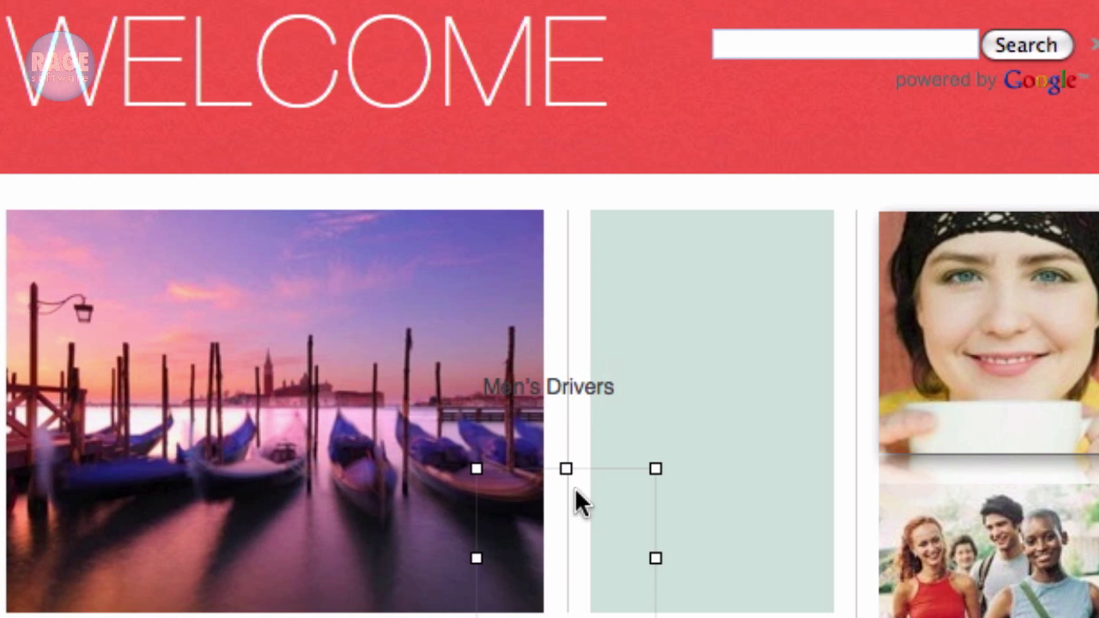
drag(656, 545, 642, 408)
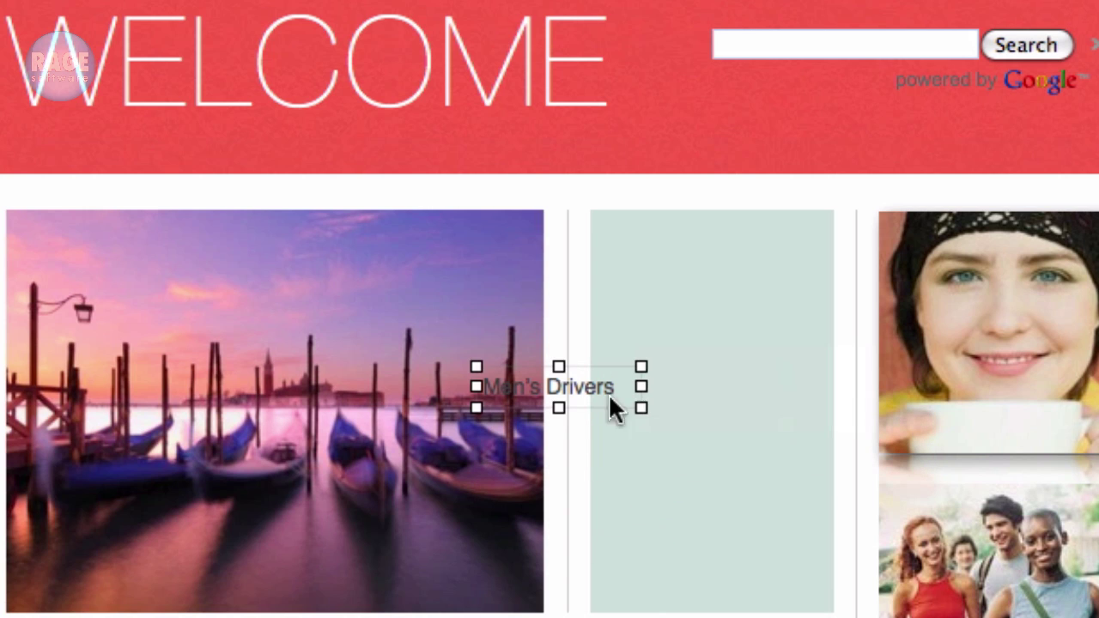
drag(560, 385, 88, 129)
- Hyperlink the 'Men's Drivers' text to the mens-drivers page under One of My Pages
double_click(84, 138)
click(84, 139)
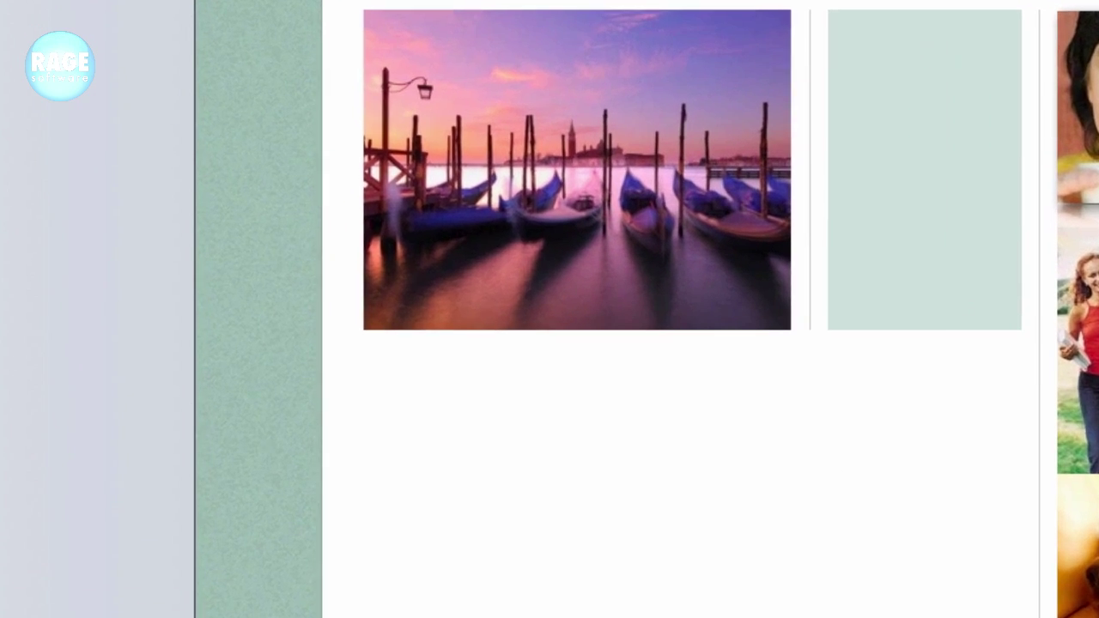
click(773, 601)
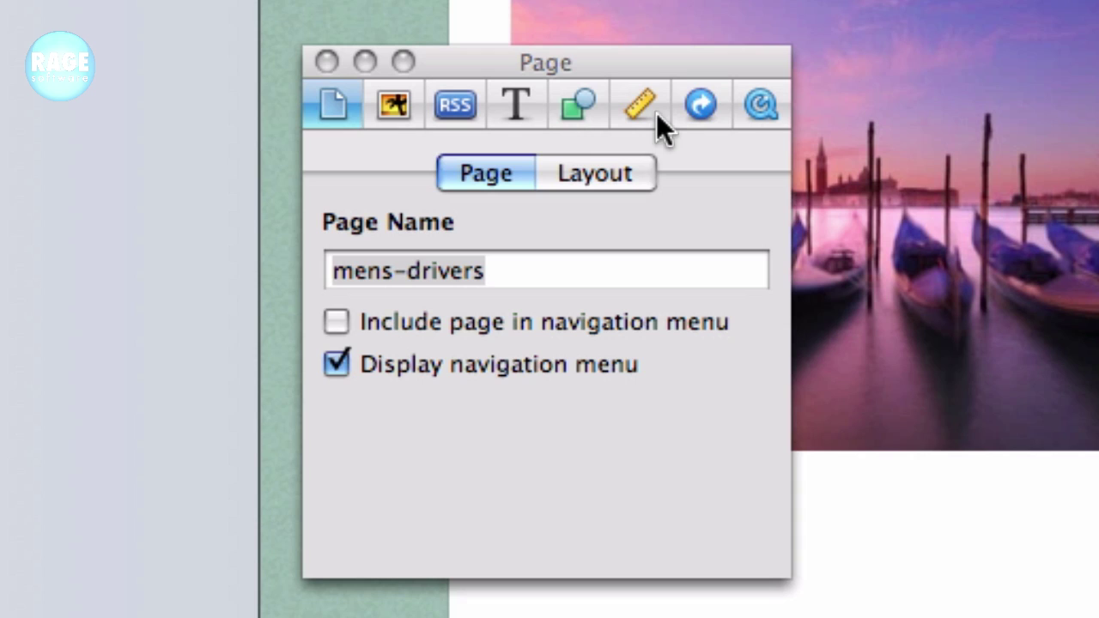
click(699, 107)
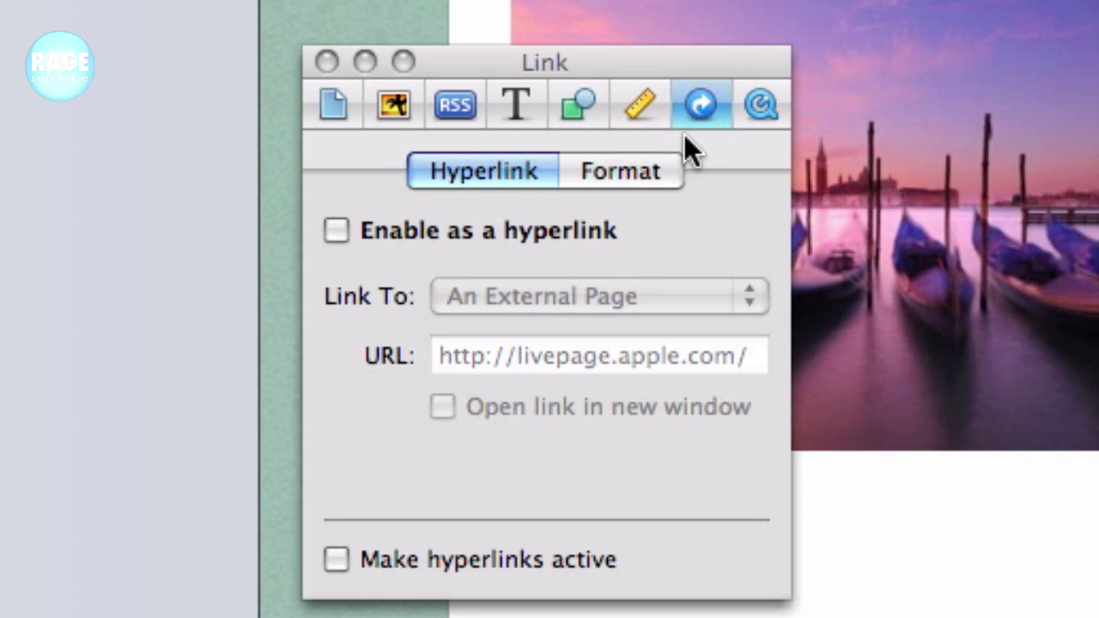
click(337, 229)
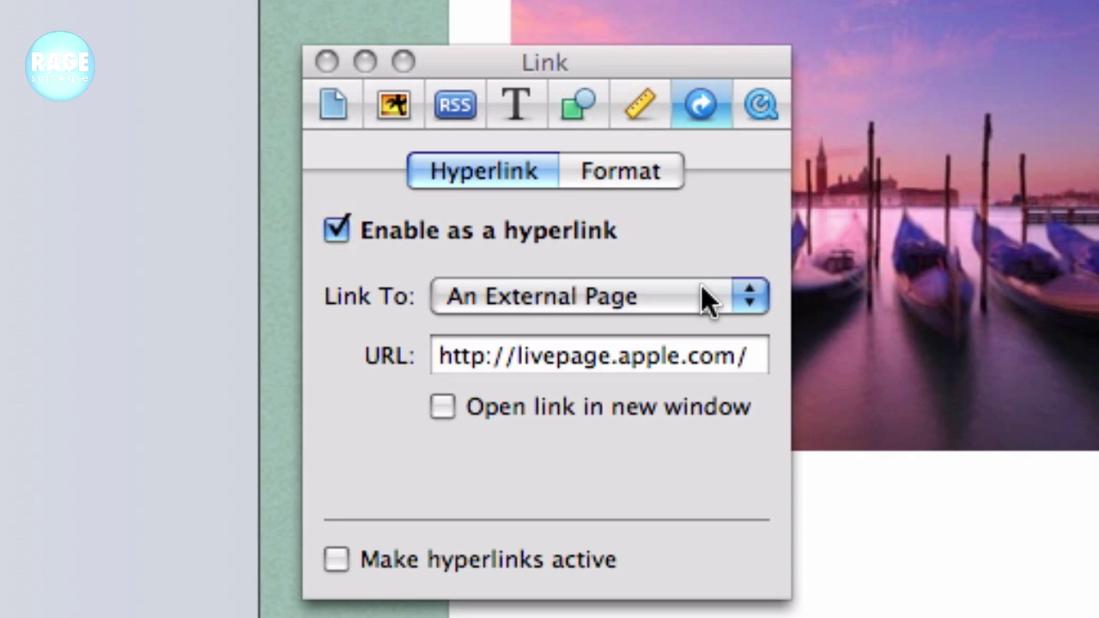
click(739, 294)
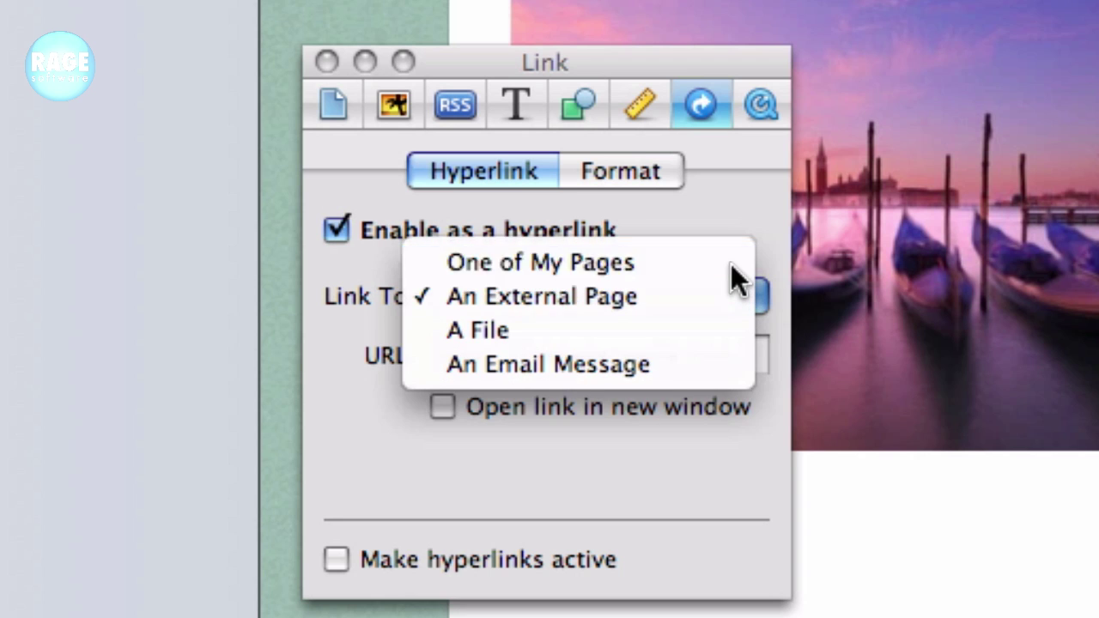
click(731, 261)
click(744, 359)
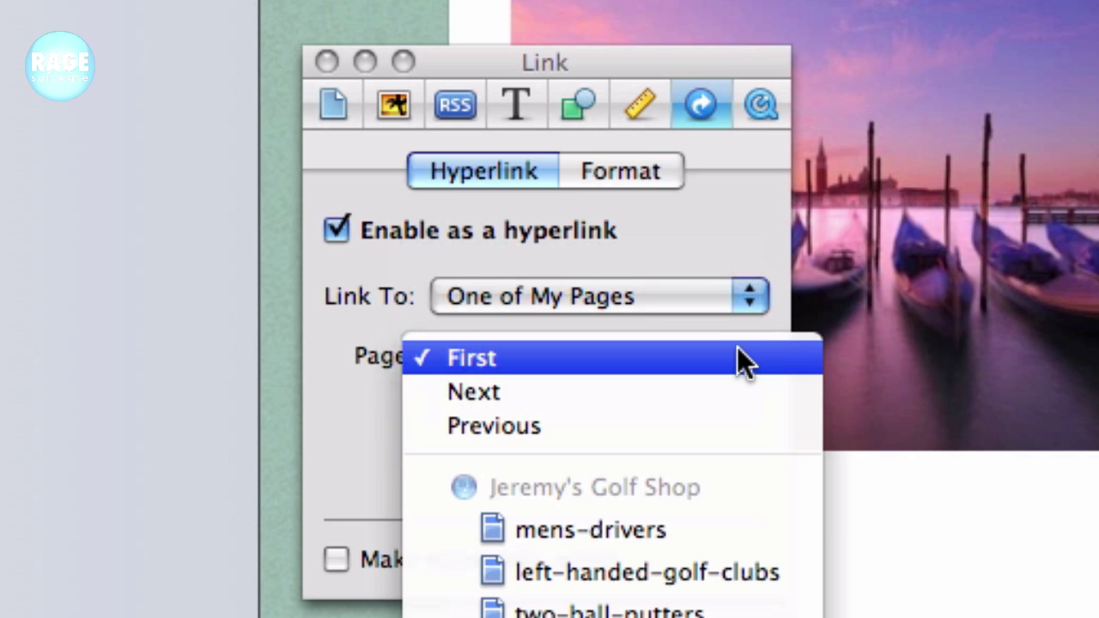
click(704, 525)
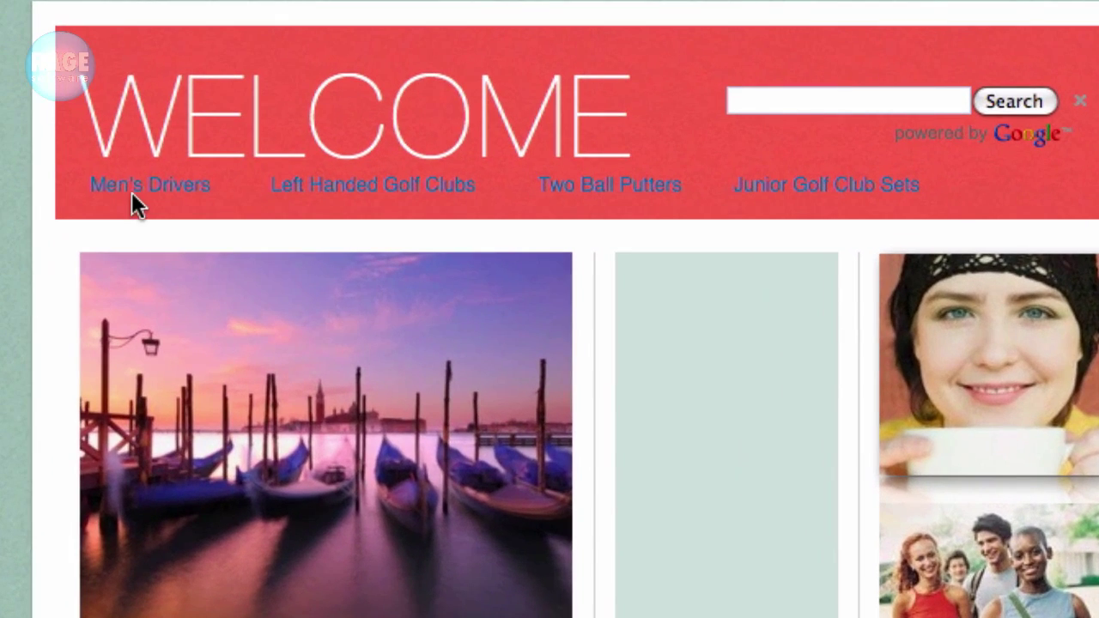
- Copy the four header links: Men's Drivers, Left Handed Golf Clubs, Two Ball Putters, Junior Golf Club Sets
click(141, 182)
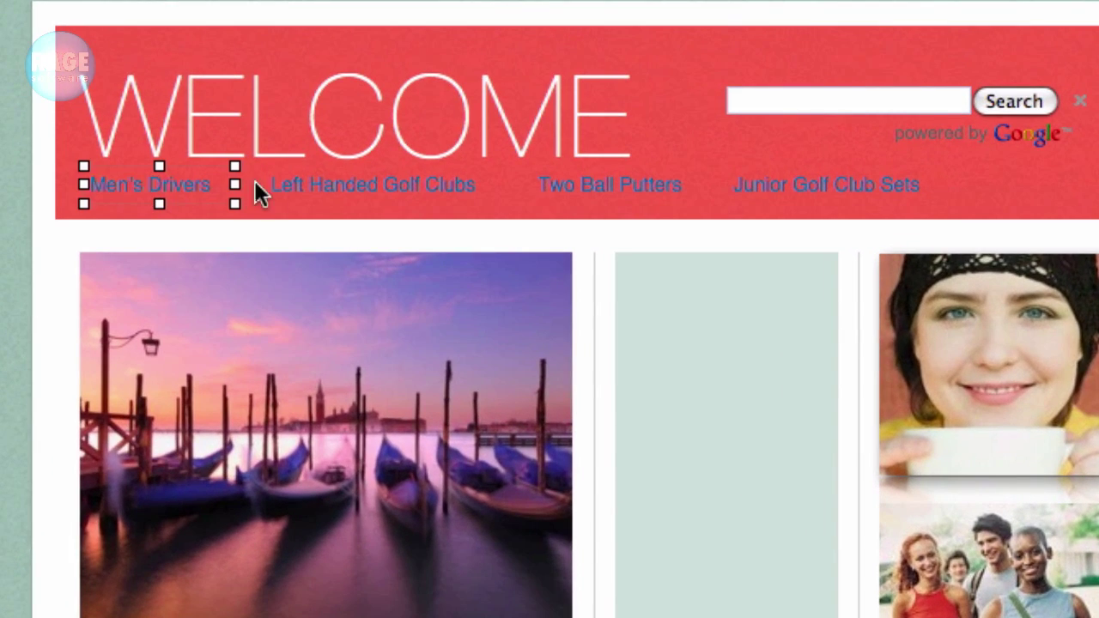
shift+click(342, 184)
shift+click(623, 180)
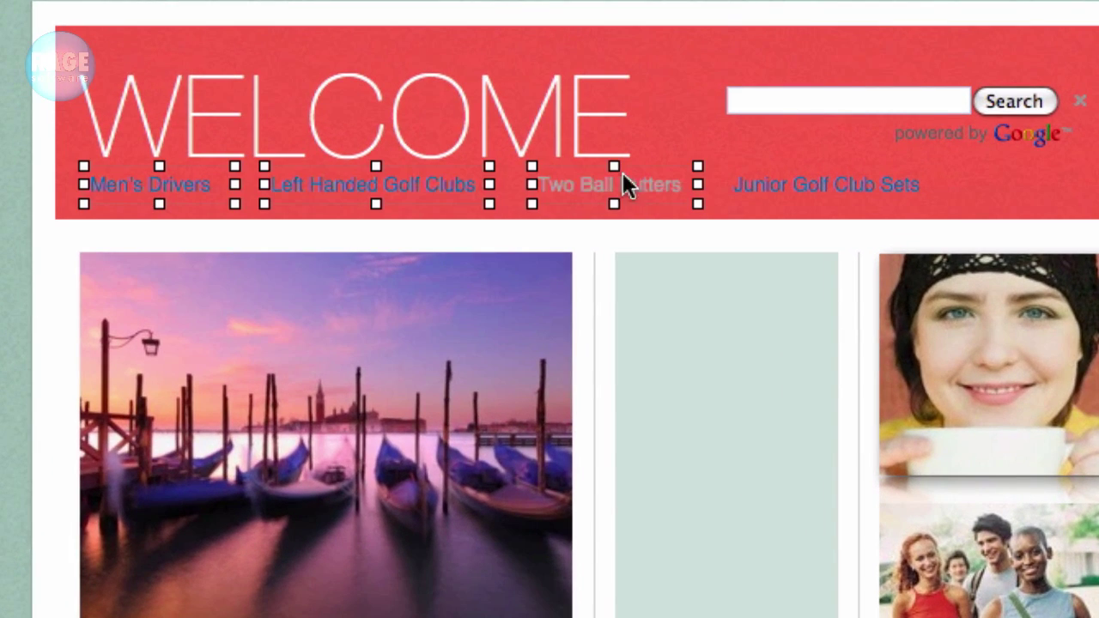
shift+click(812, 187)
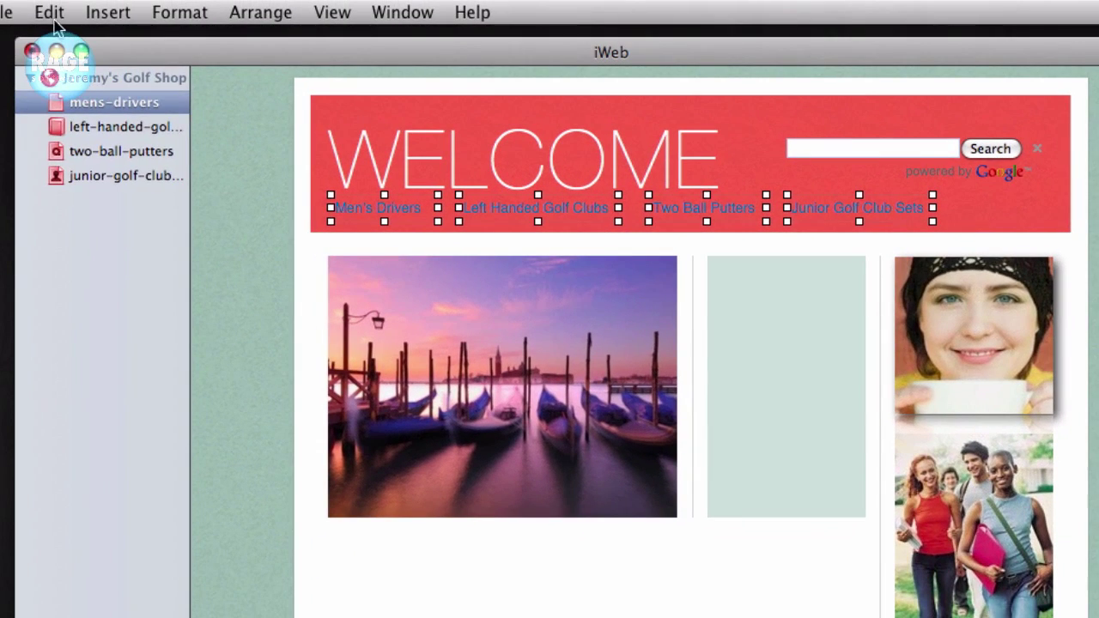
click(49, 12)
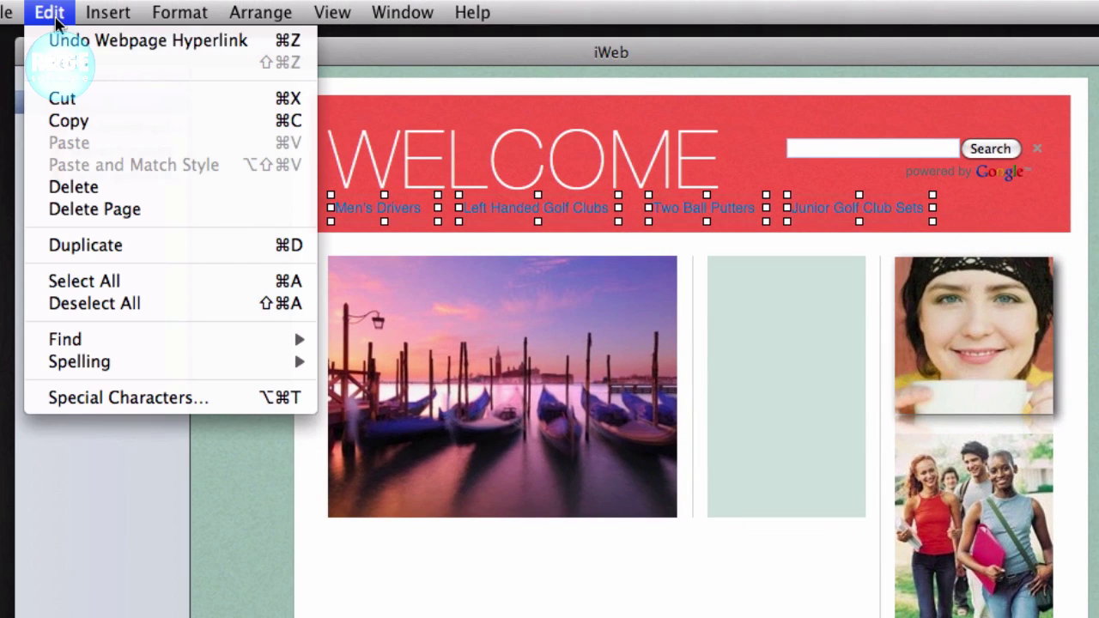
click(67, 121)
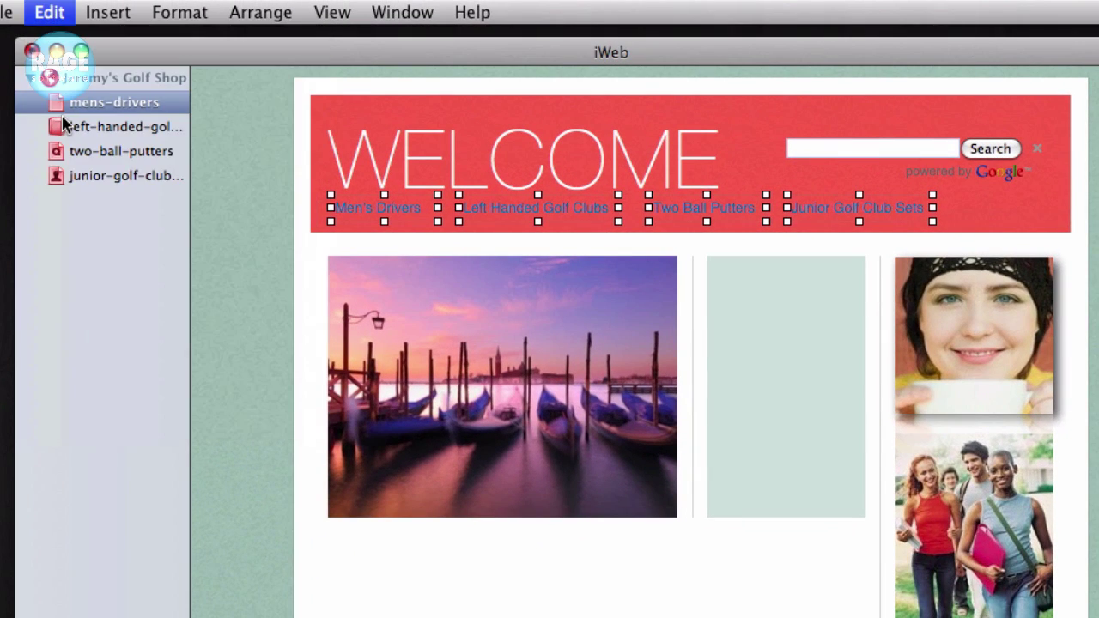
- Paste the four links onto the MY PHOTOS and MY MOVIE page headers
click(65, 126)
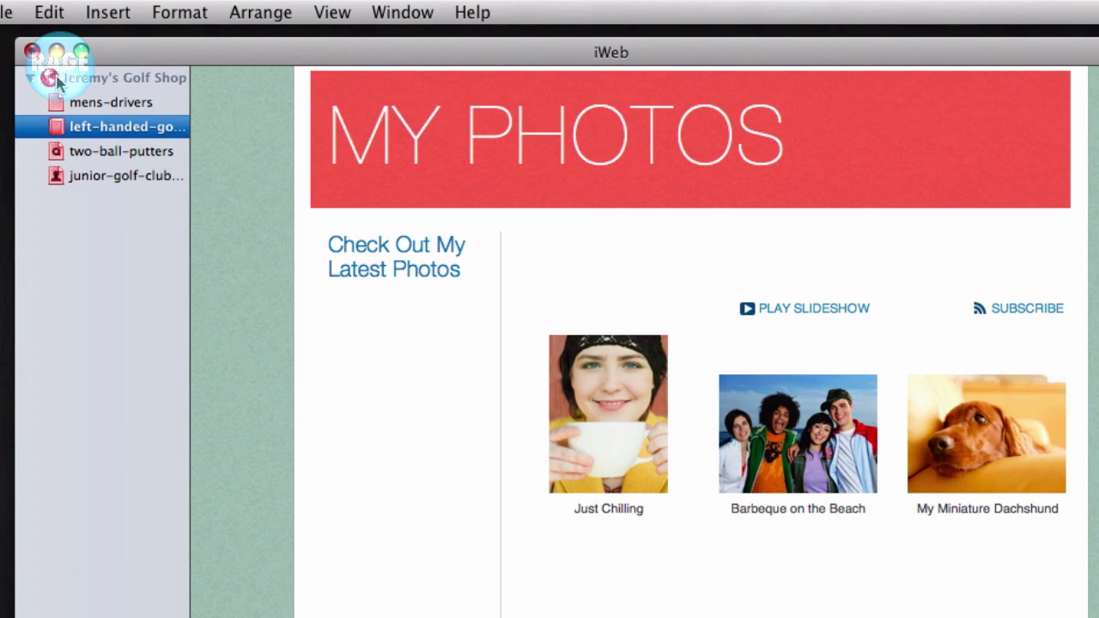
click(50, 12)
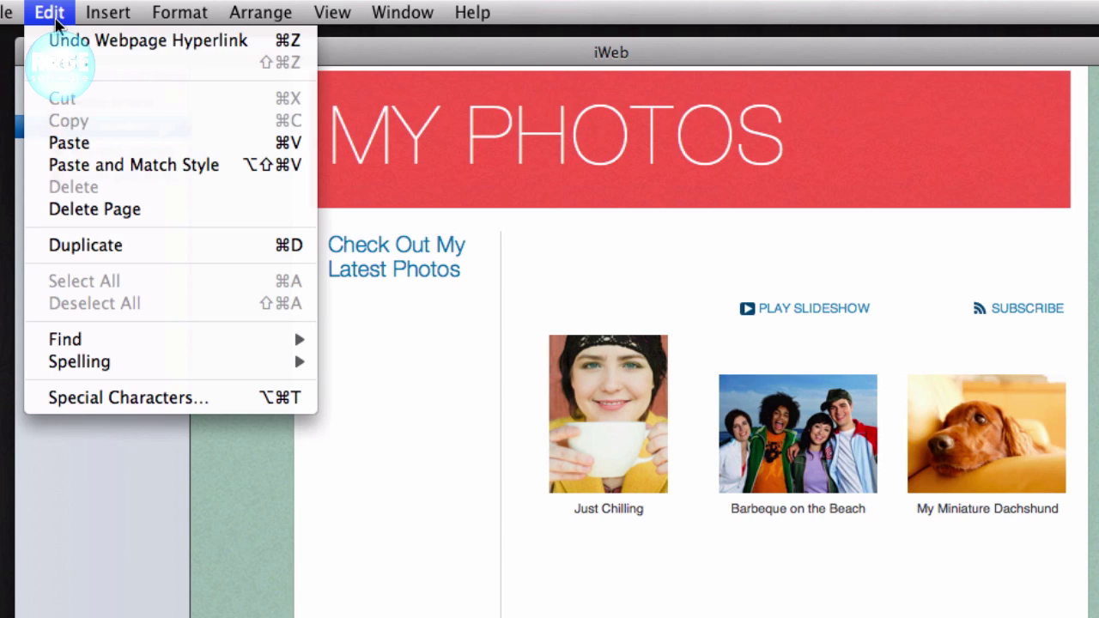
click(65, 143)
click(71, 158)
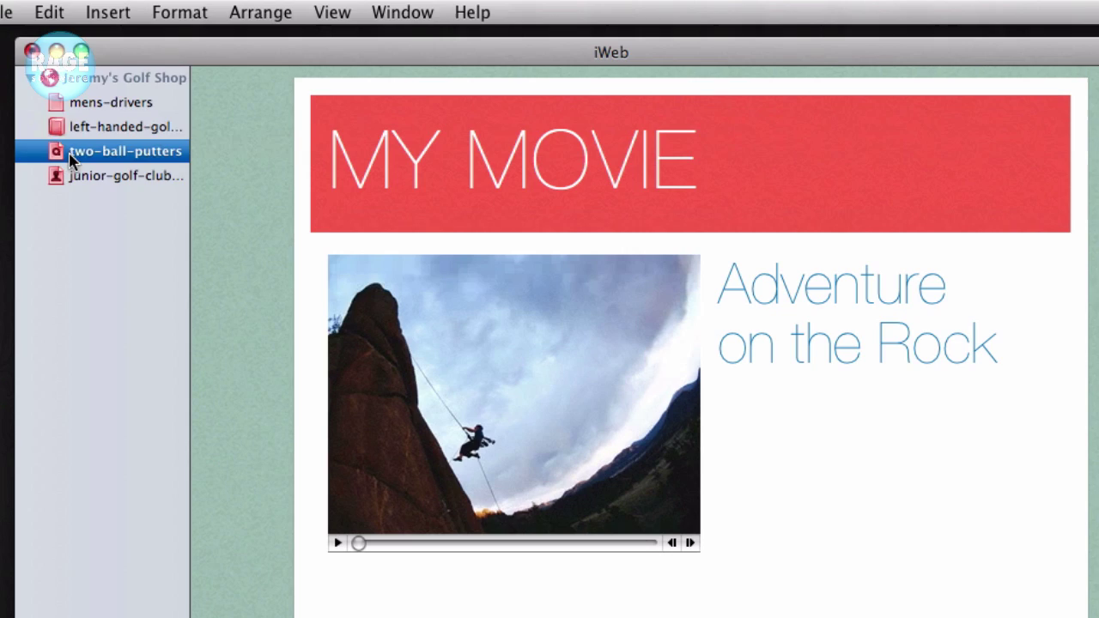
click(54, 14)
click(74, 143)
click(75, 177)
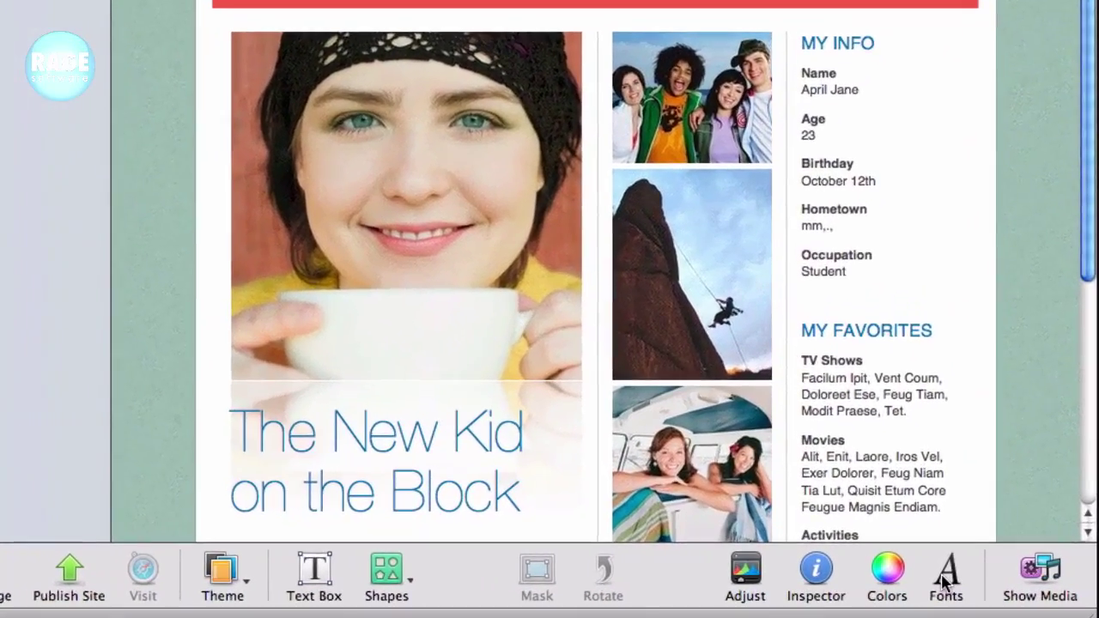
- Give the About Me text a web-safe font from the Fonts window's Web collection
click(926, 573)
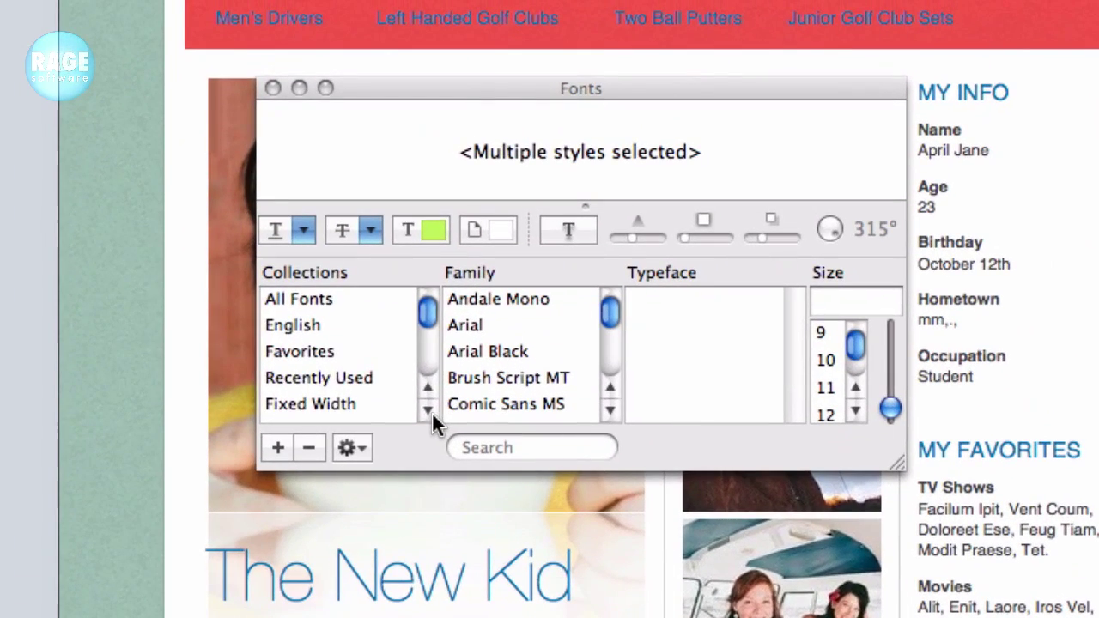
click(429, 412)
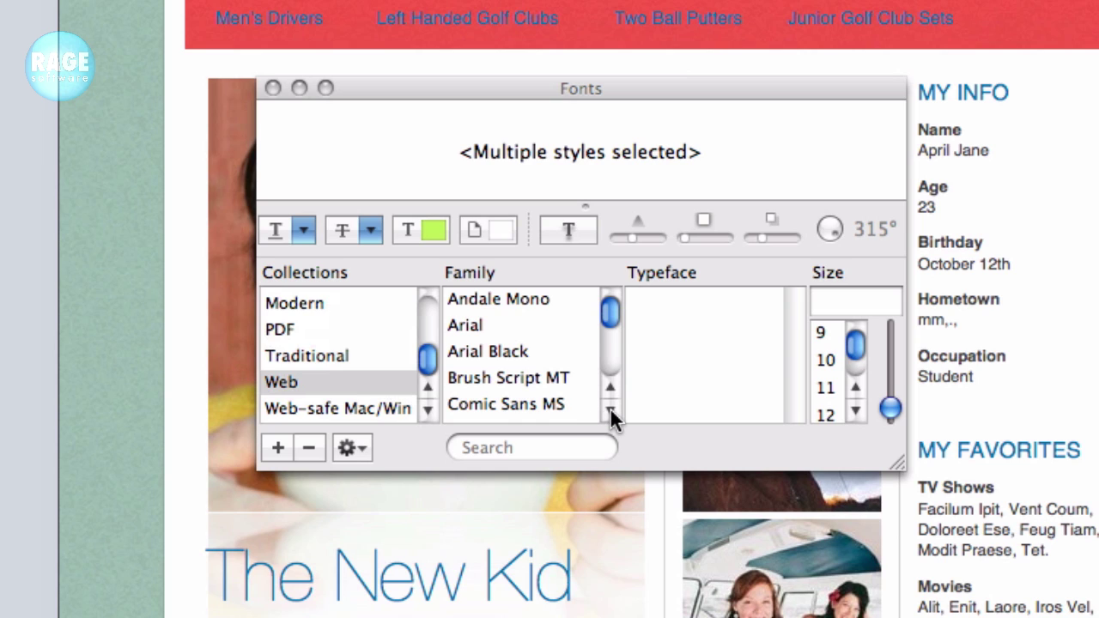
drag(611, 410, 611, 410)
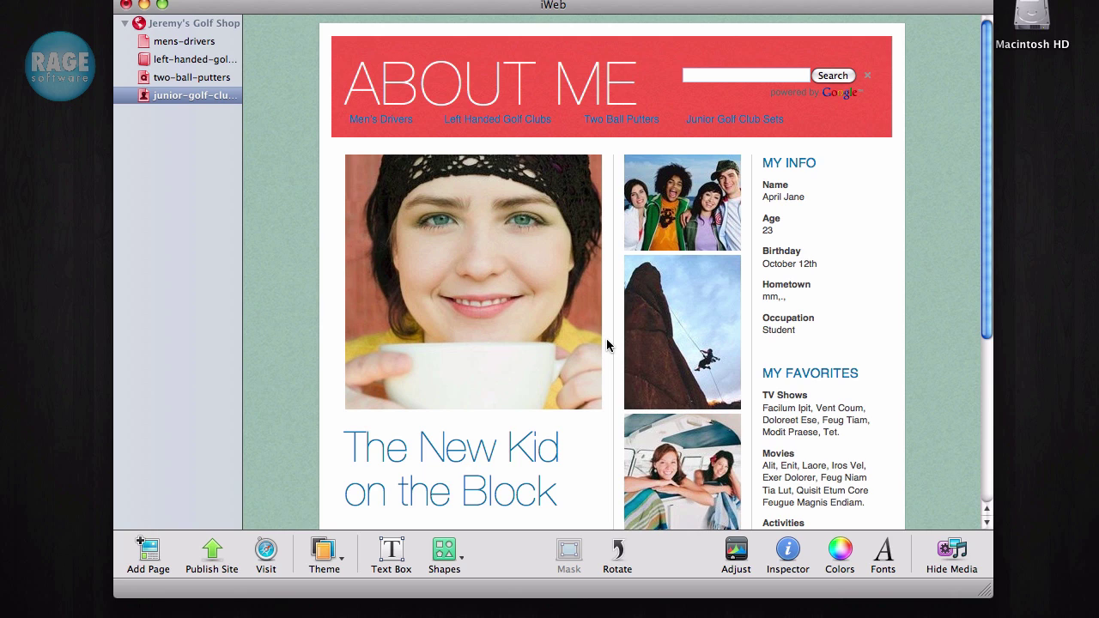
- Verify in the Graphic settings that the MY INFO block and couple photo have no shadow
click(809, 281)
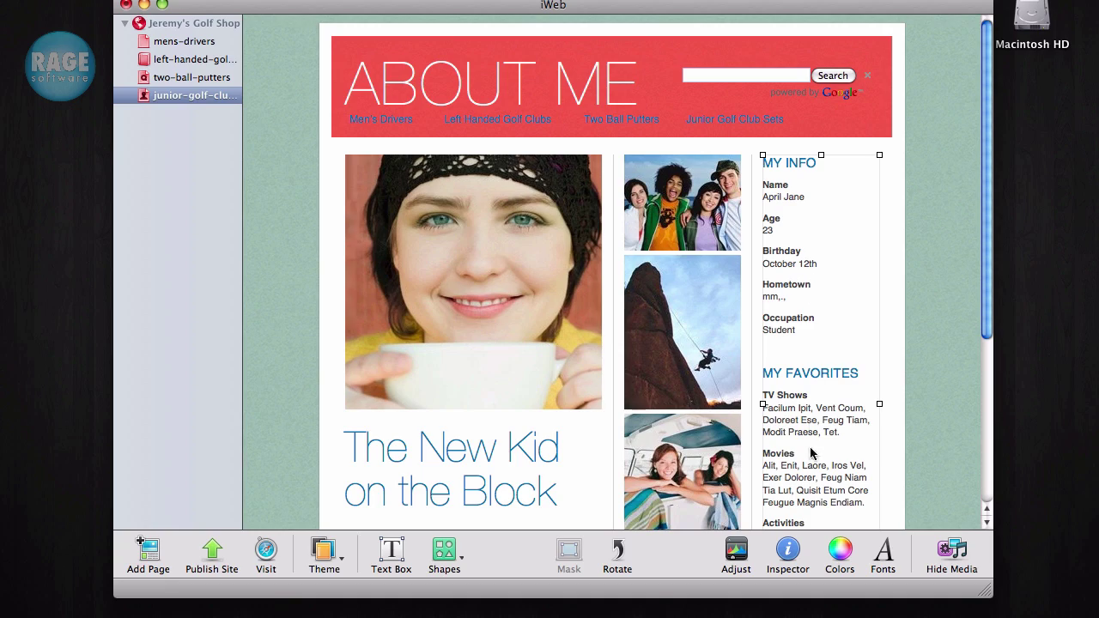
click(788, 550)
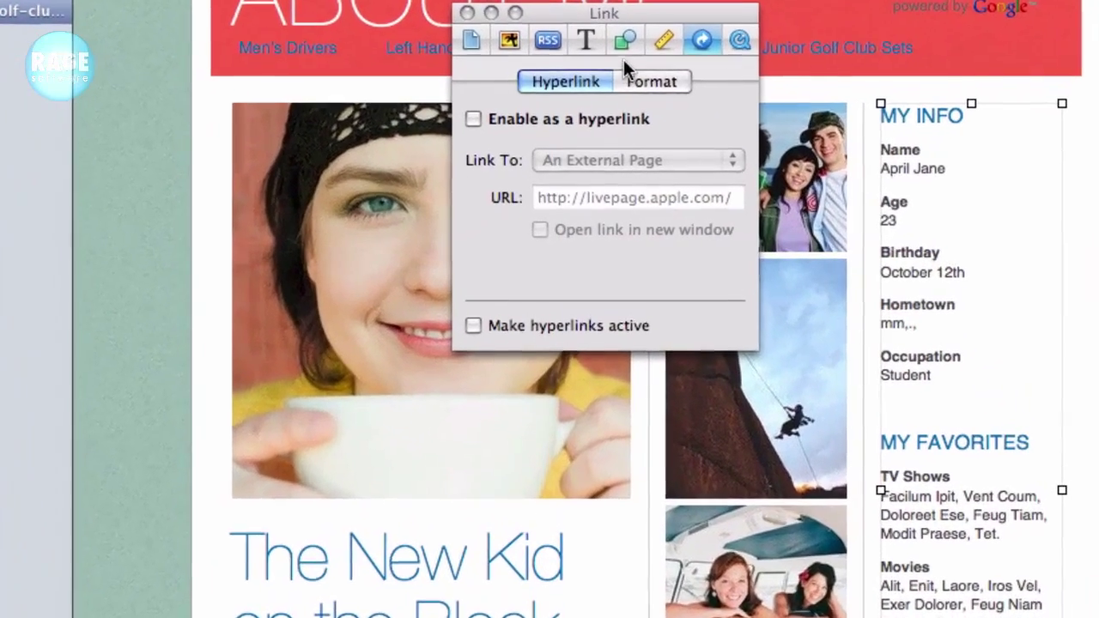
click(621, 40)
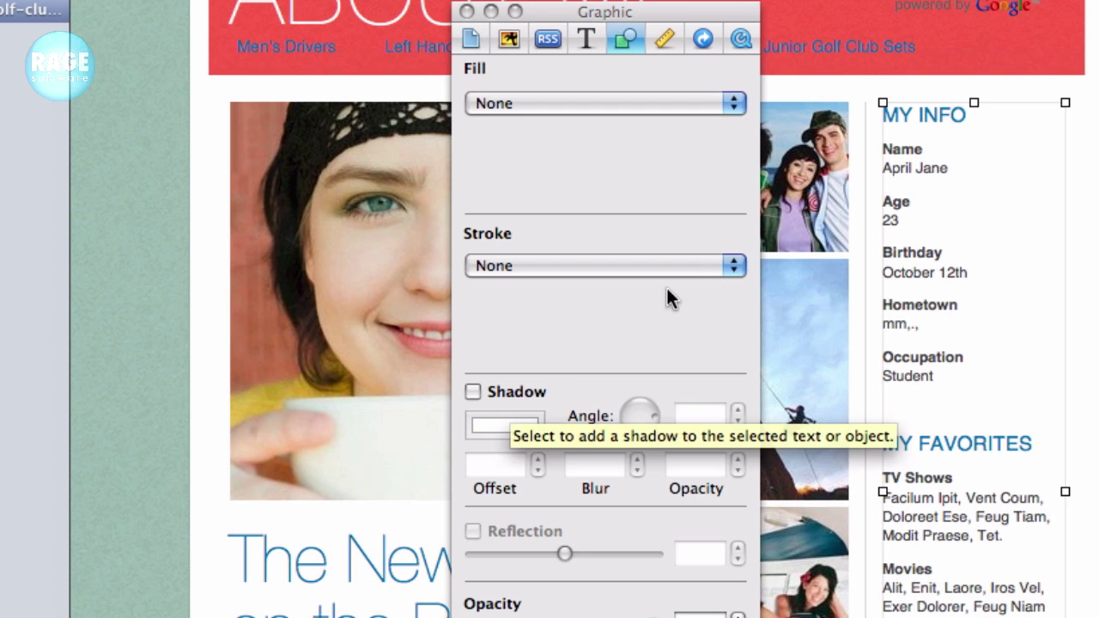
click(819, 210)
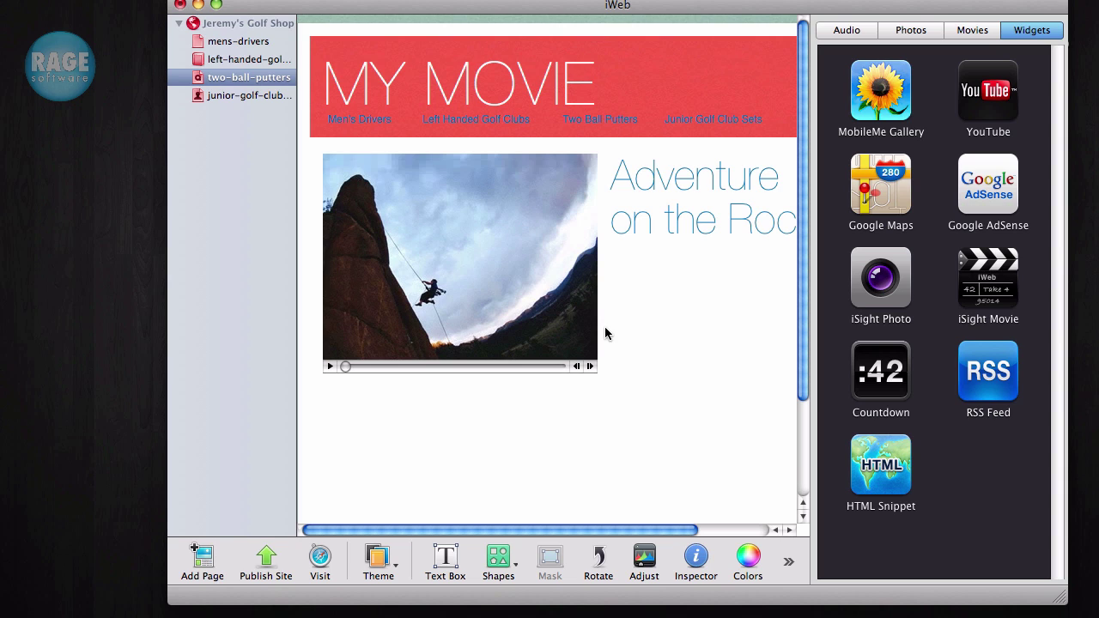
- Copy the YouTube video's web address from the Safari address bar
key(super+Tab)
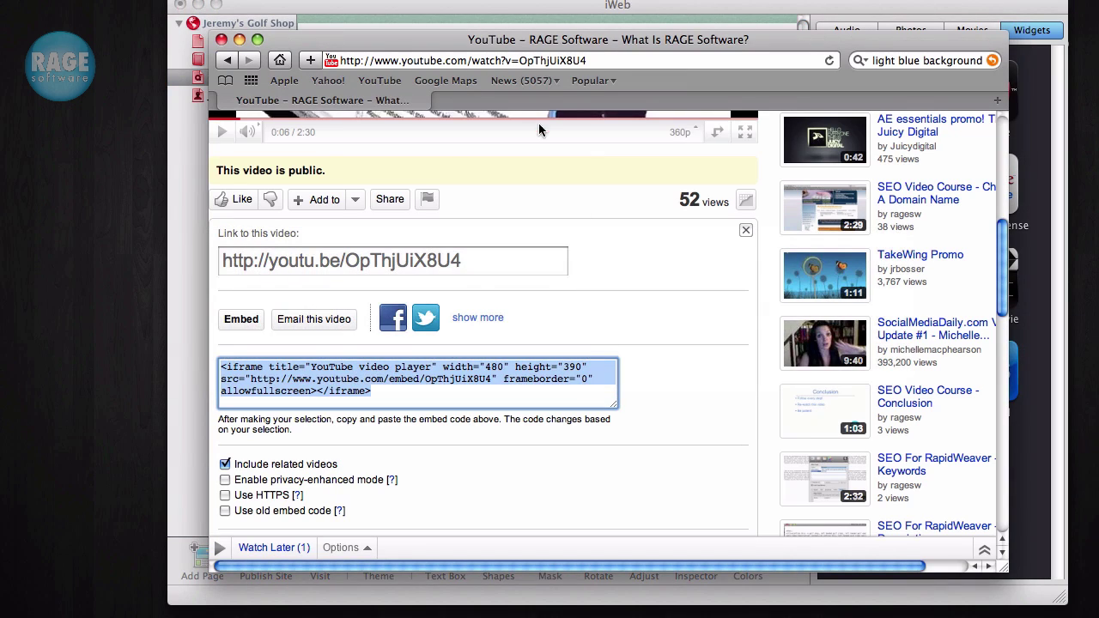
click(526, 65)
right_click(526, 66)
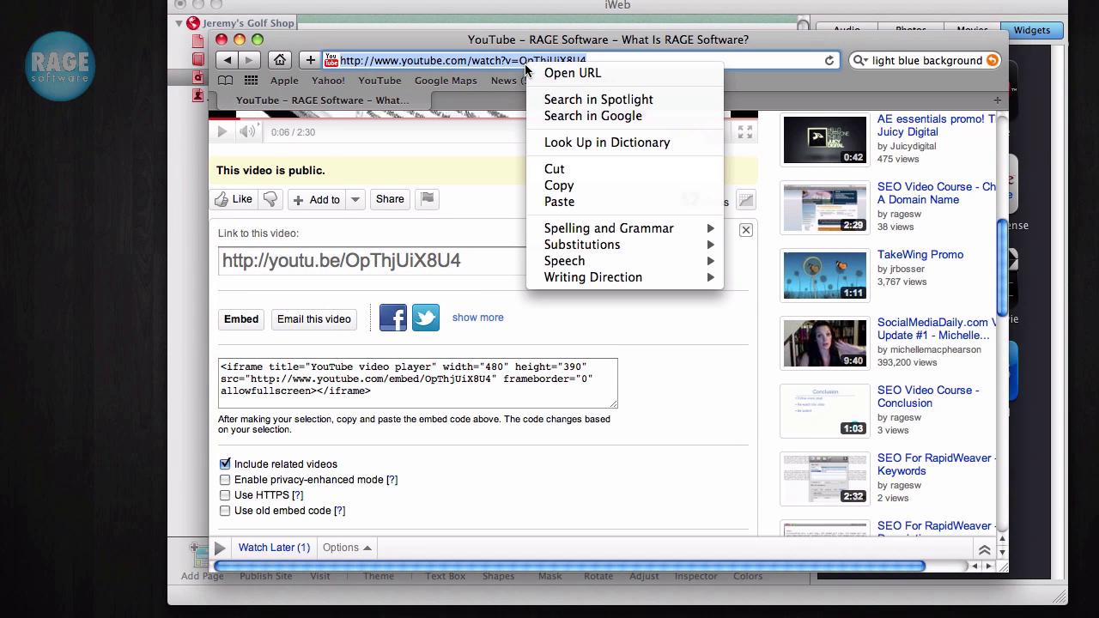
click(547, 181)
- Replace the rock-climbing movie with a YouTube widget loaded with the copied video address
click(566, 5)
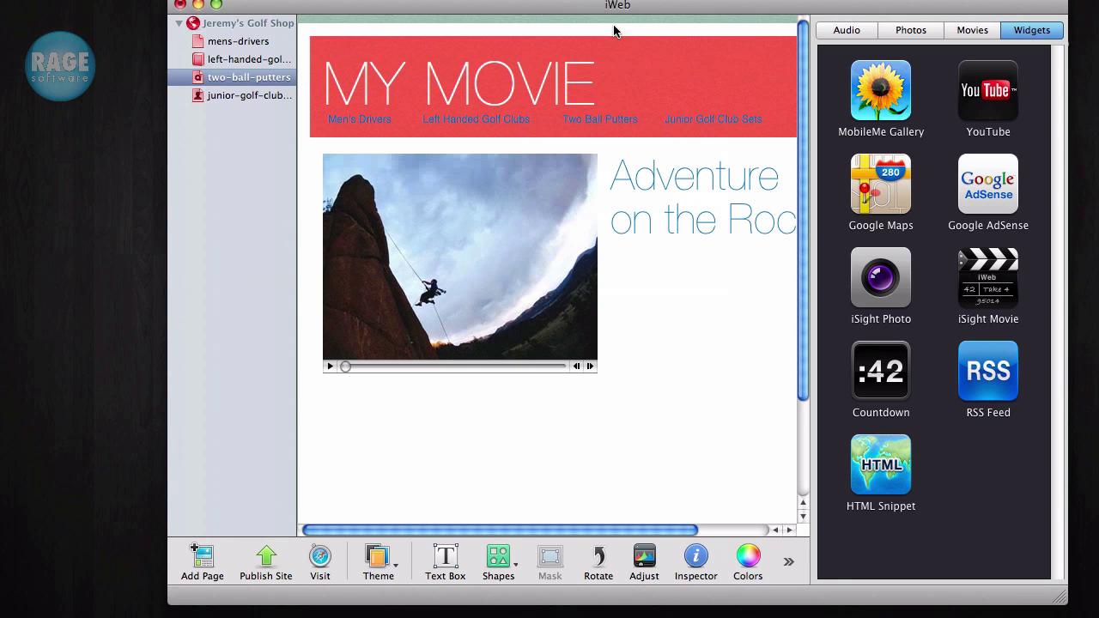
right_click(569, 196)
click(599, 325)
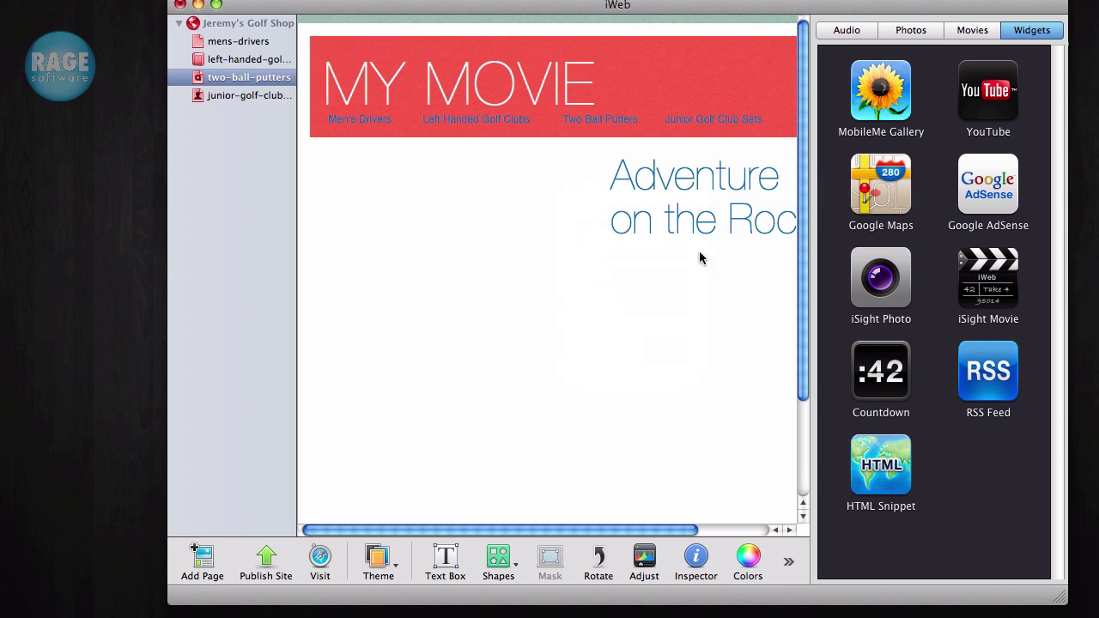
drag(960, 136, 579, 311)
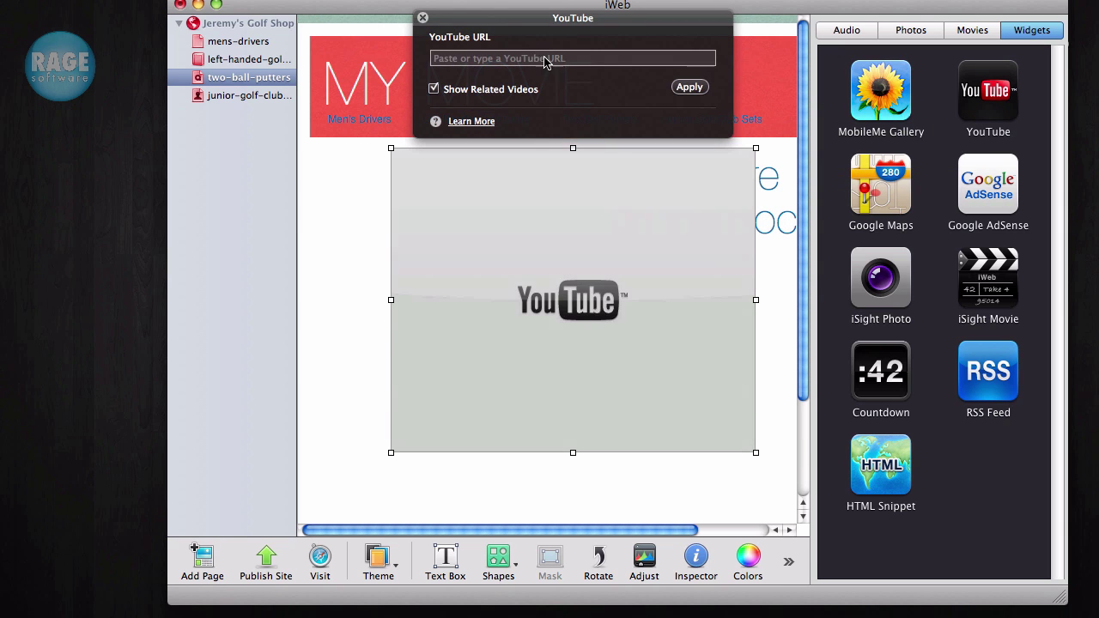
right_click(548, 58)
click(567, 94)
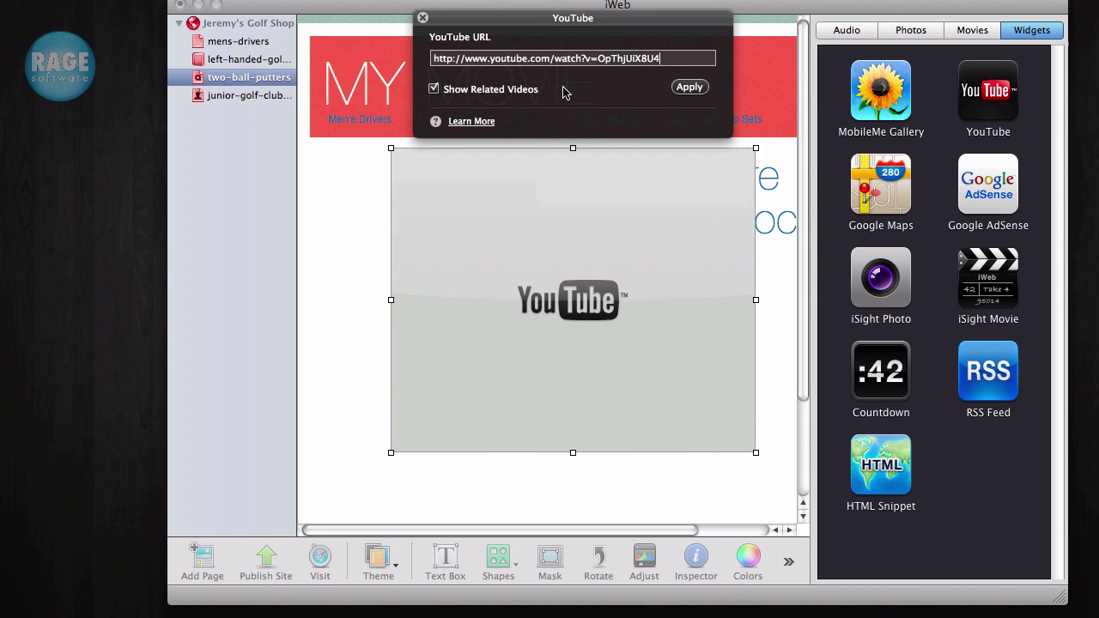
click(676, 90)
click(423, 18)
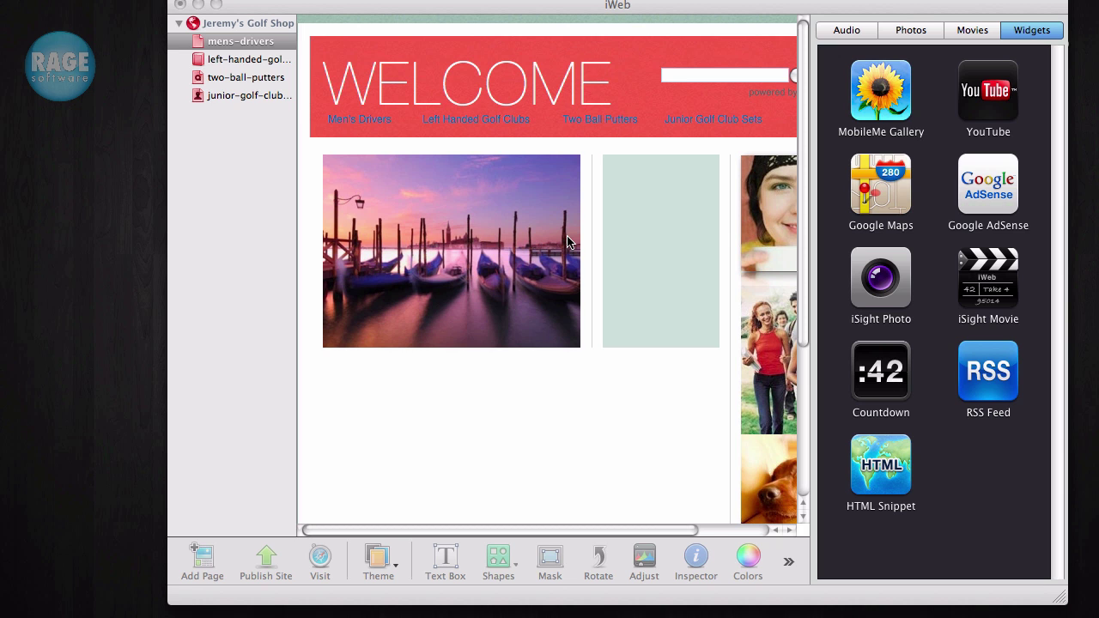
- Add an HTML Snippet to the Welcome page containing the pasted RAGE logo img tag
drag(900, 474, 532, 283)
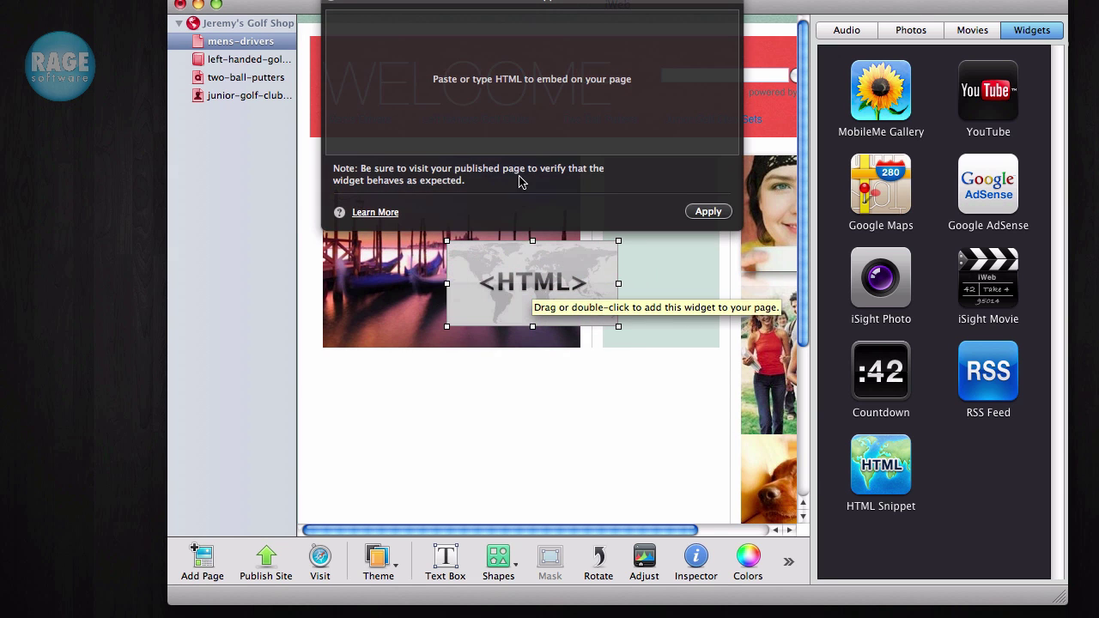
click(519, 112)
right_click(519, 106)
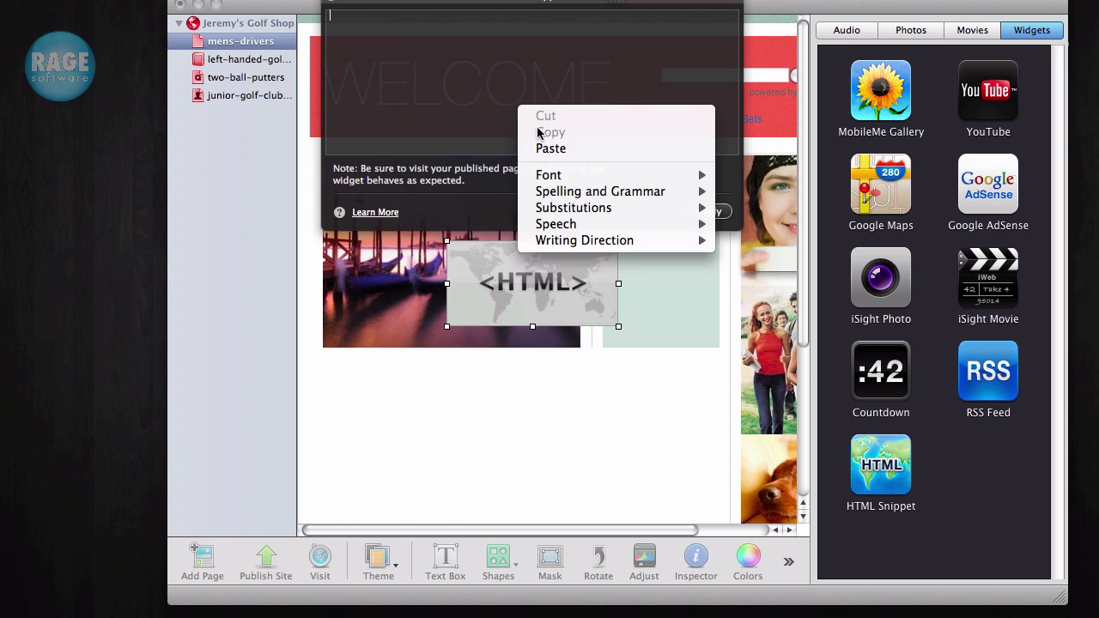
click(548, 148)
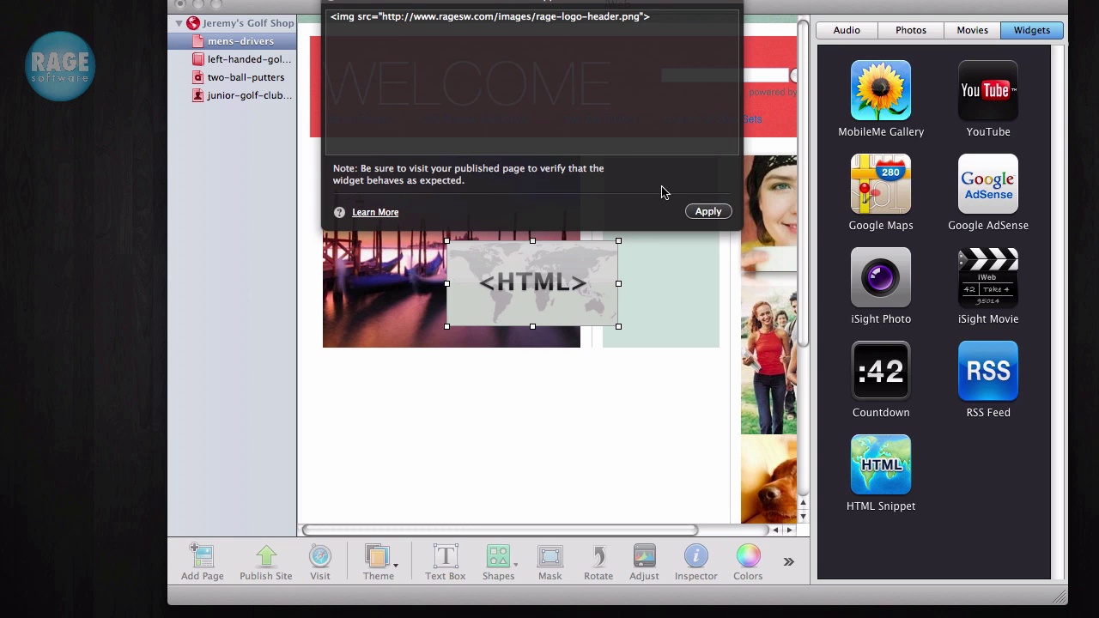
click(697, 214)
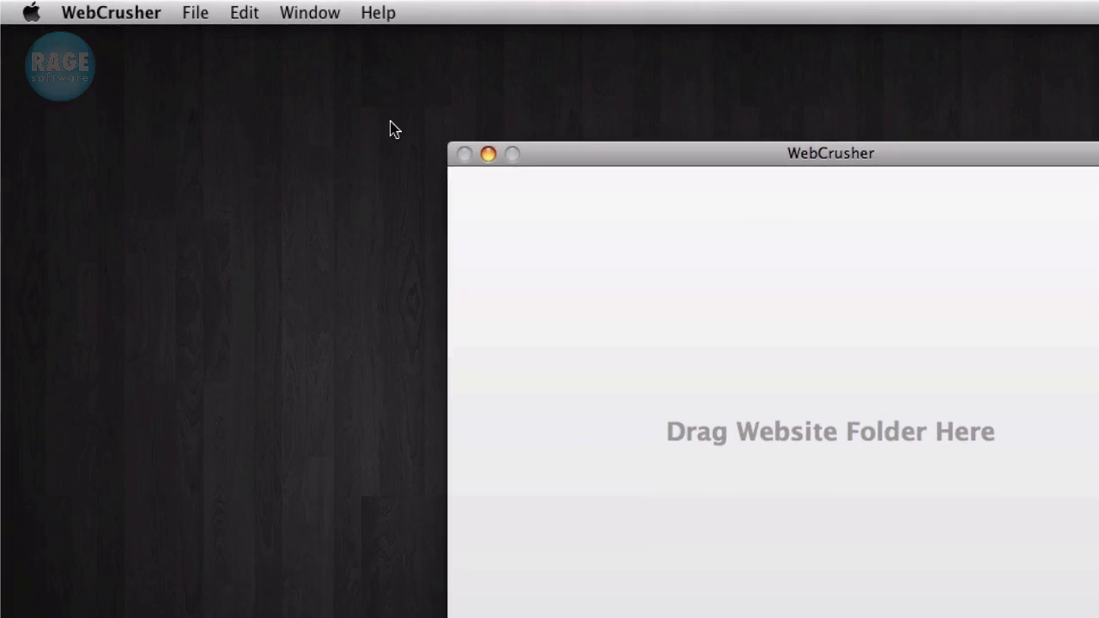
click(180, 17)
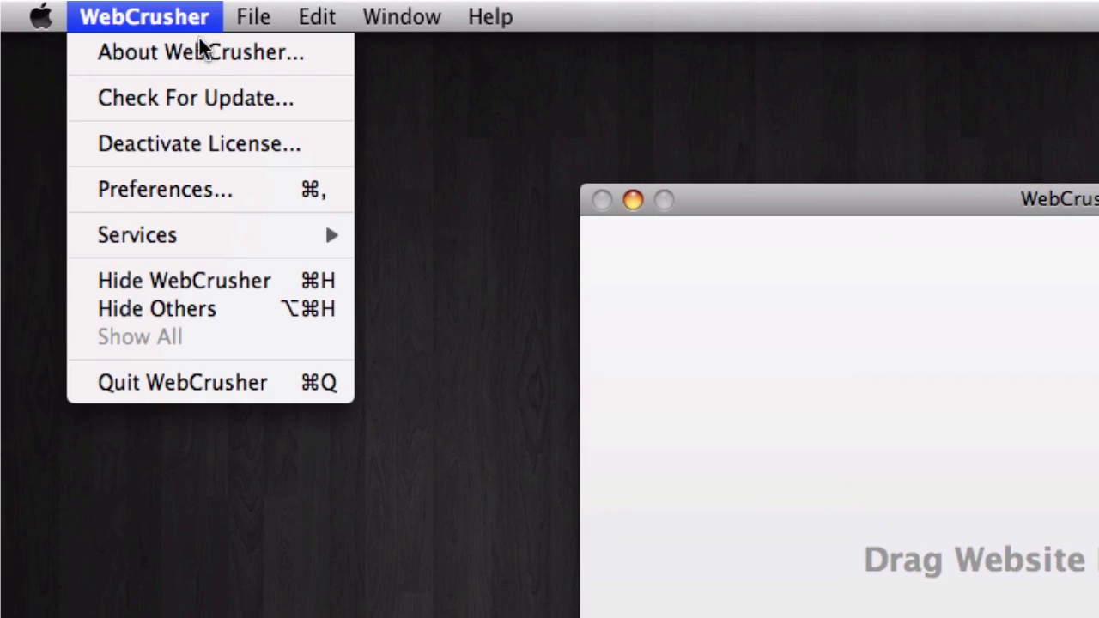
click(215, 187)
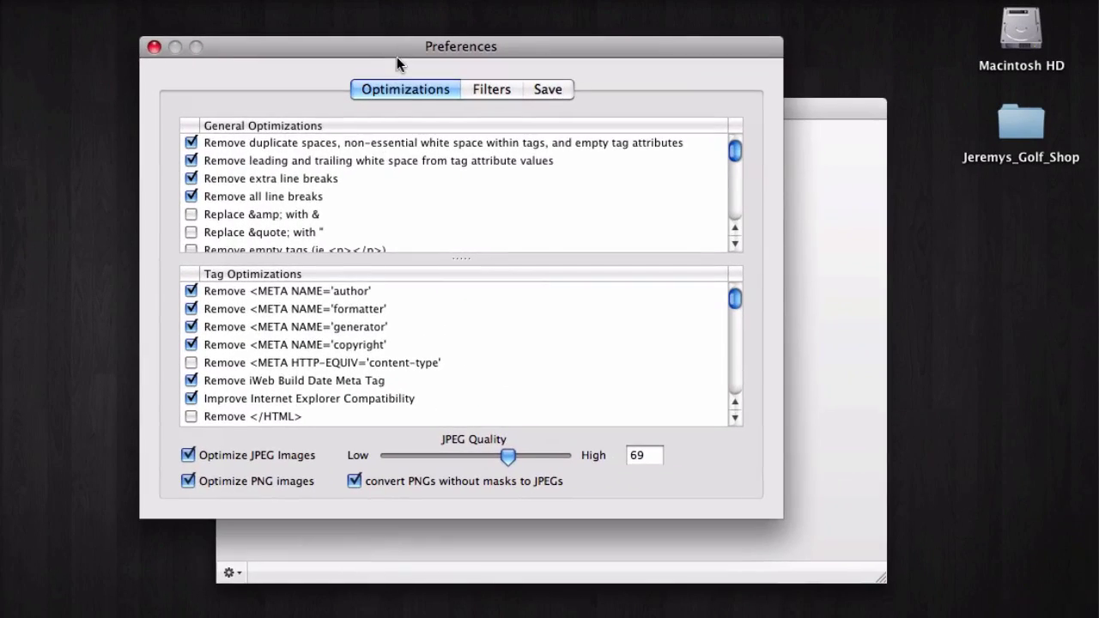
drag(403, 52, 490, 99)
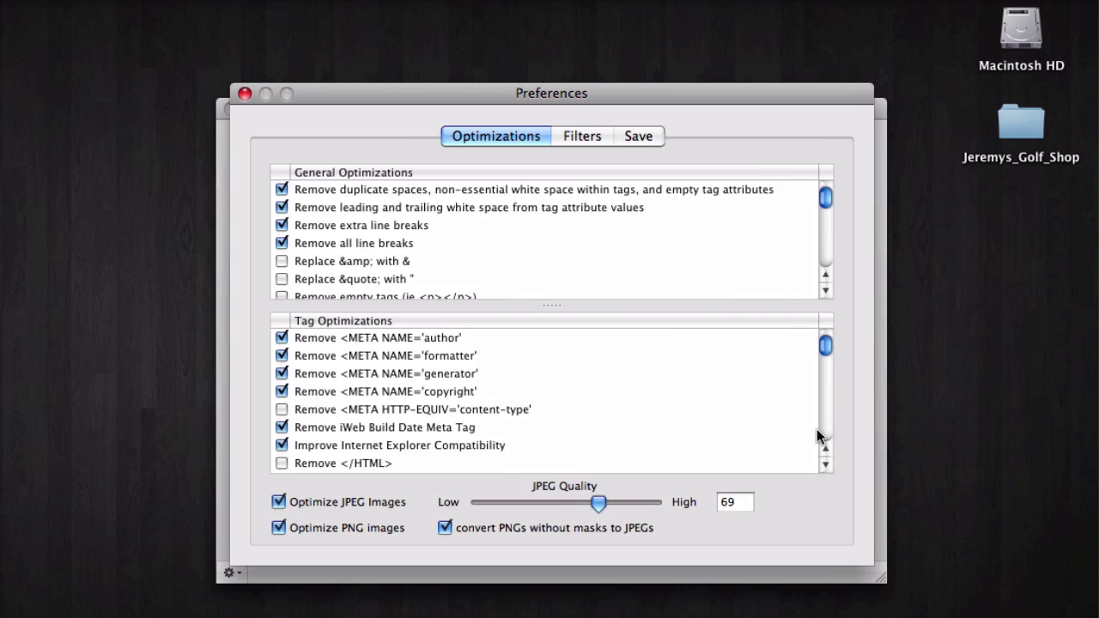
click(826, 464)
click(826, 464)
click(827, 463)
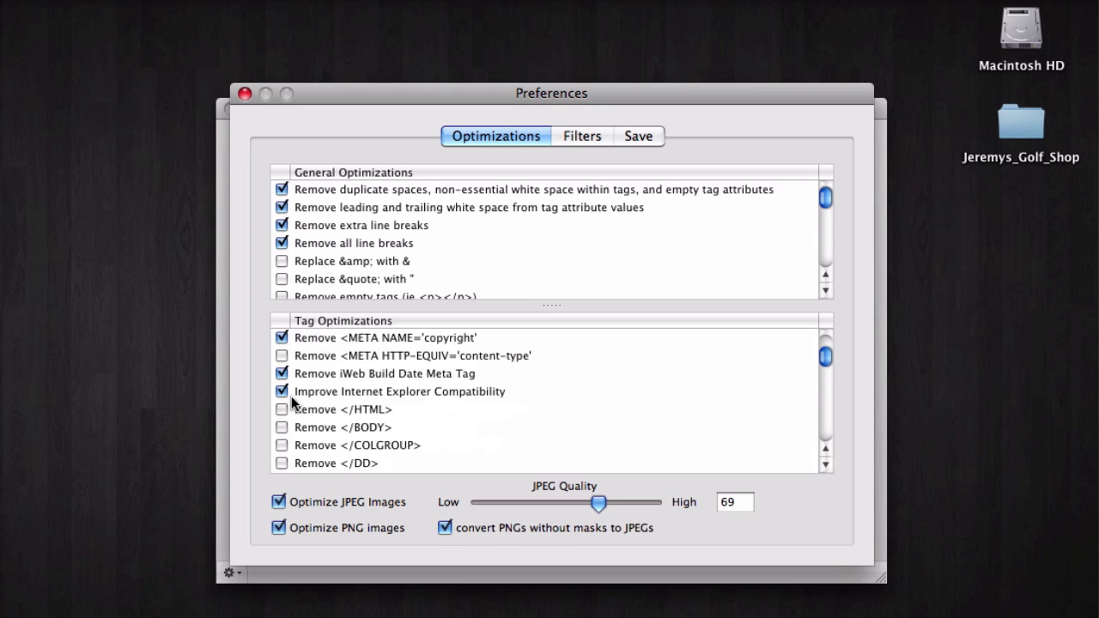
click(244, 95)
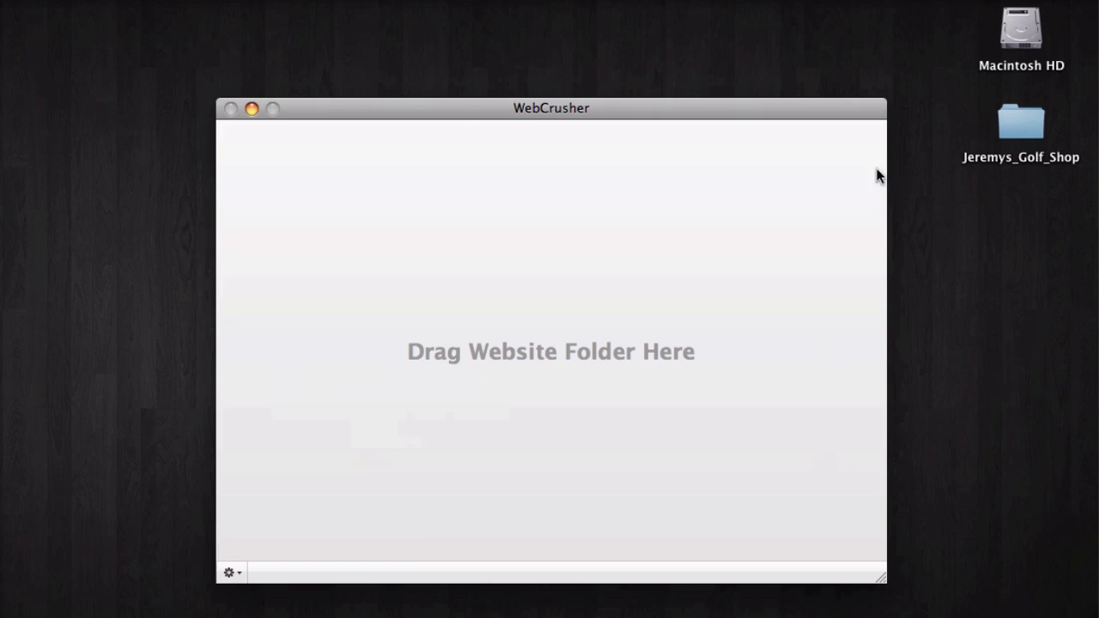
- Load the Jeremys_Golf_Shop folder and turn off 'Only optimize modified files'
drag(992, 135, 574, 331)
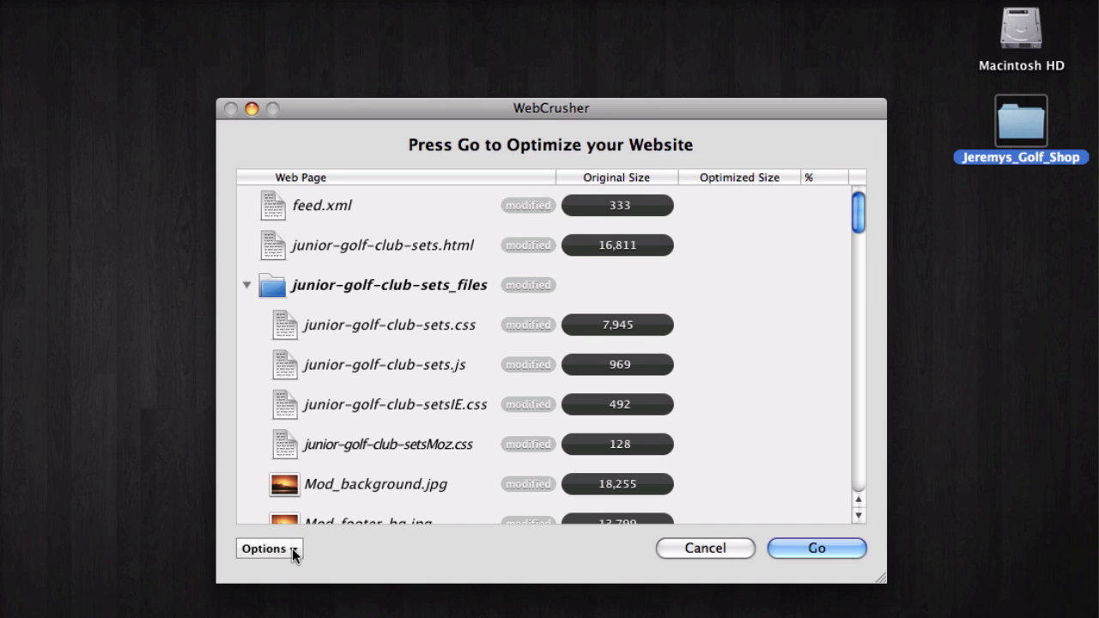
click(292, 550)
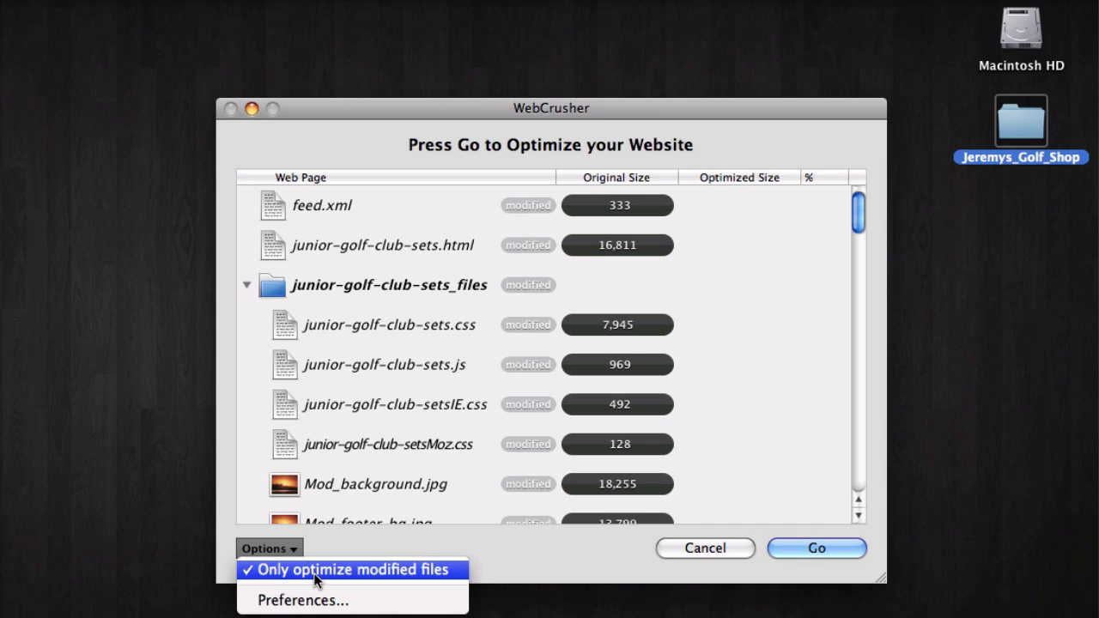
click(317, 576)
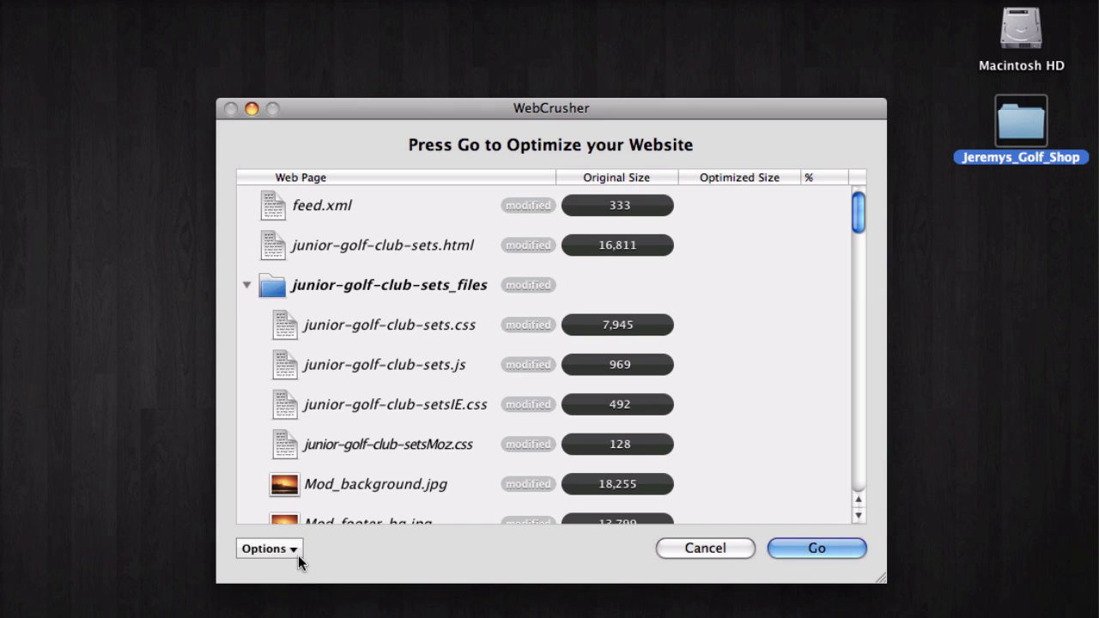
click(298, 555)
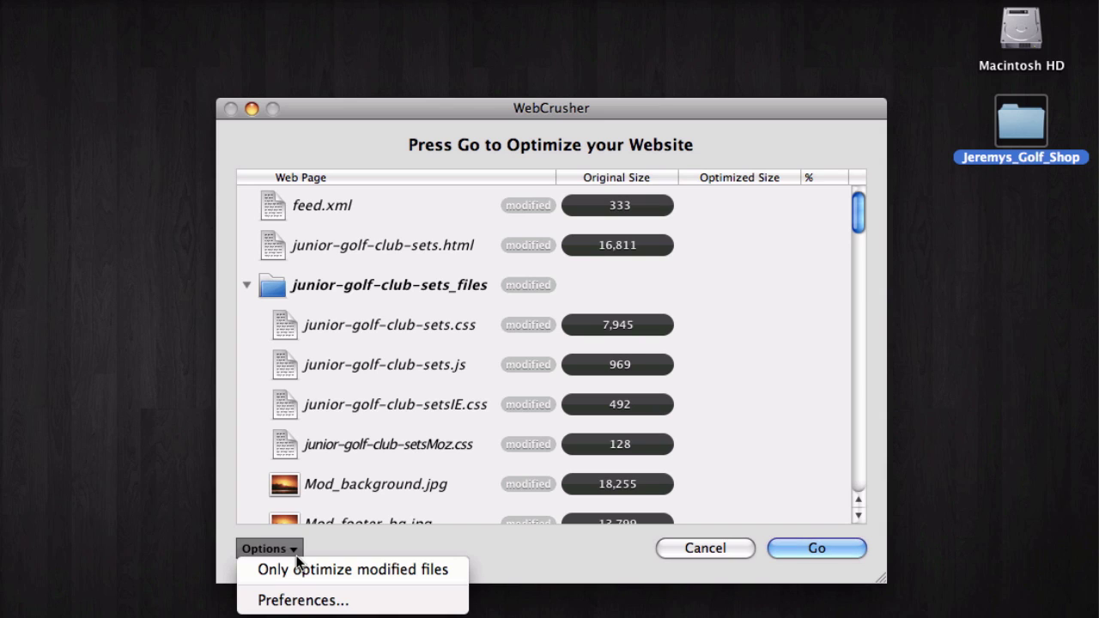
click(505, 554)
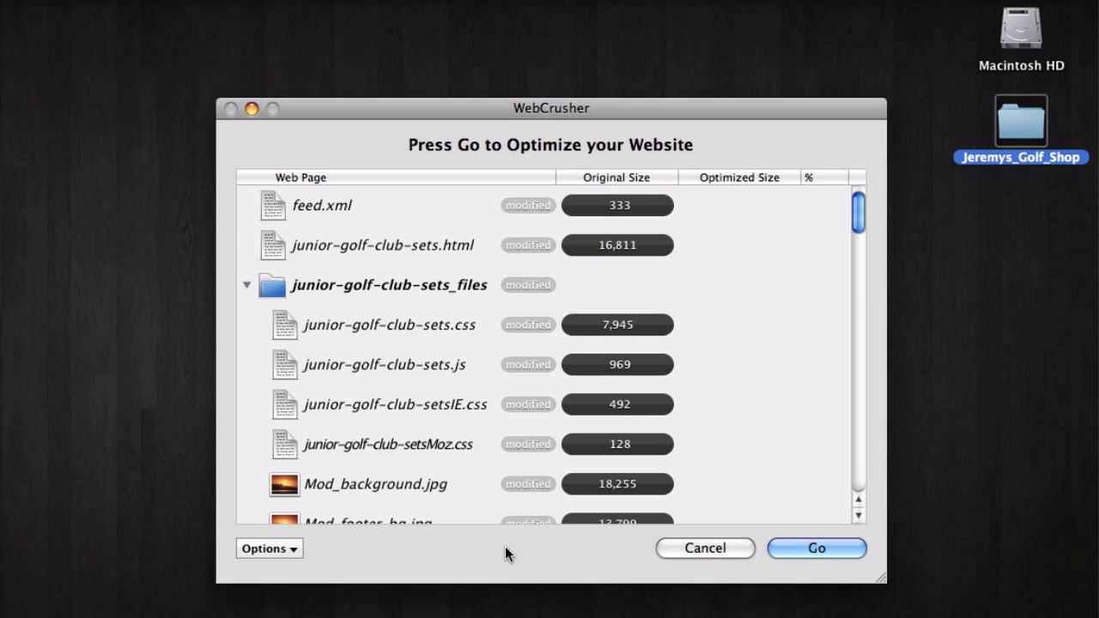
- Start WebCrusher's optimization of the golf shop site, shrinking pages such as junior-golf-club-sets.html
click(772, 545)
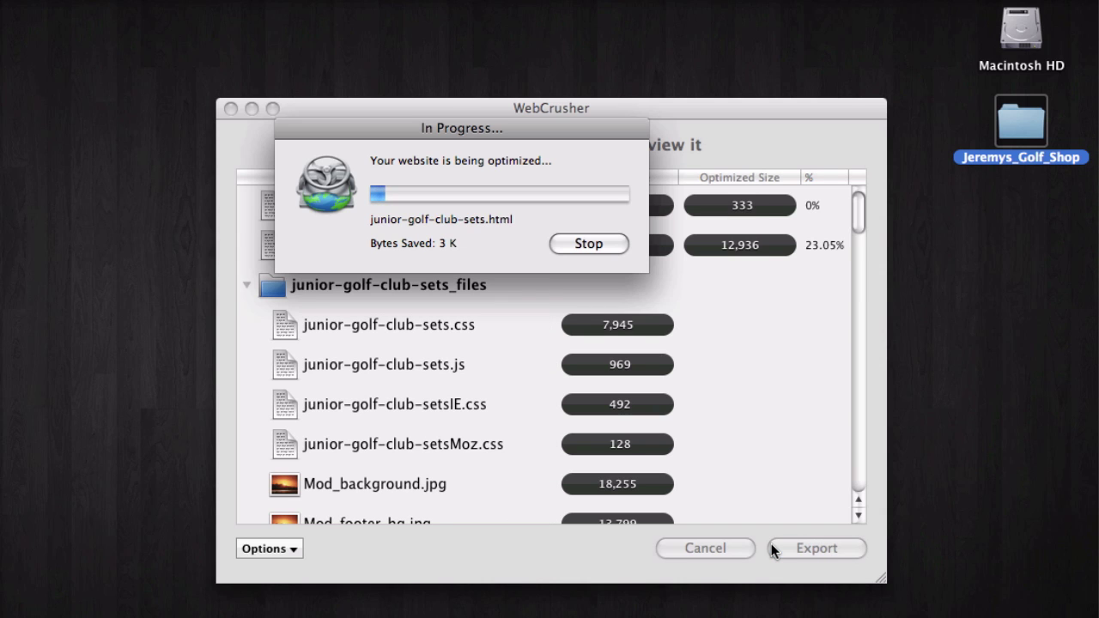